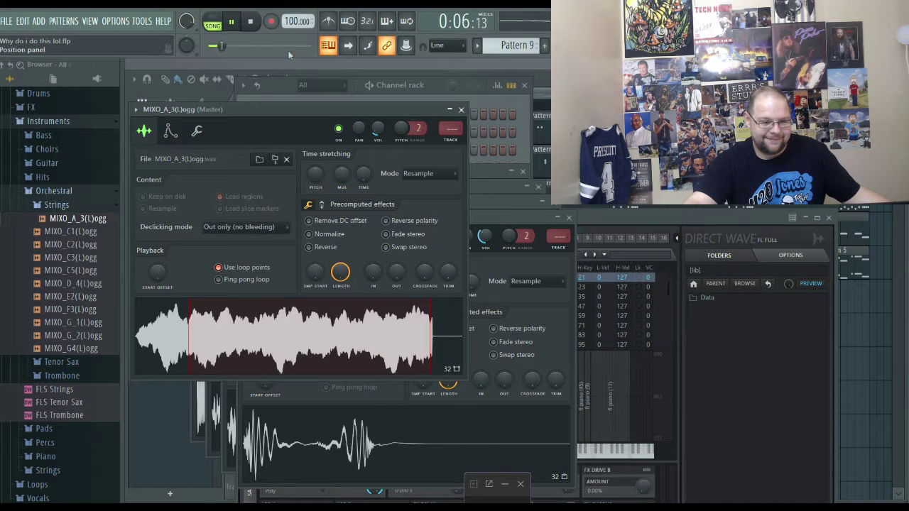
# - Bring the current project's playlist into view, listen to its arrangement and stop playback
pyautogui.press('F5')
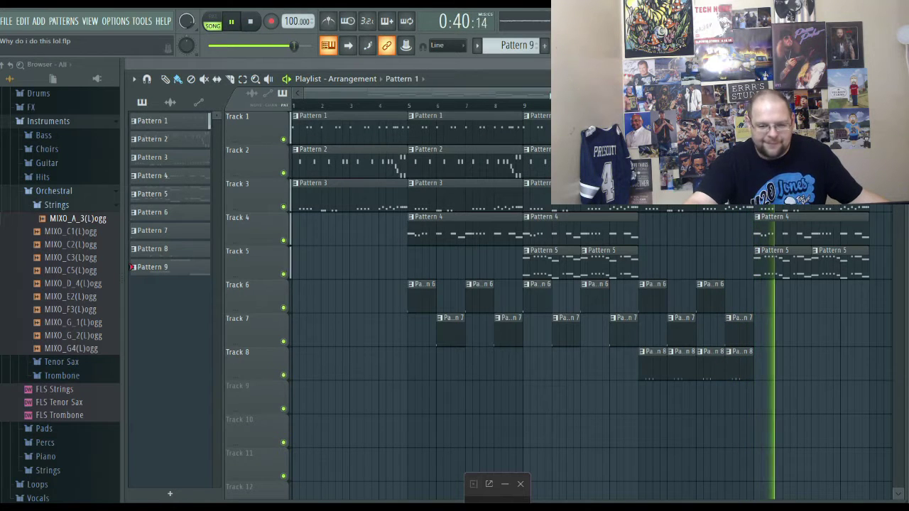
pyautogui.click(251, 23)
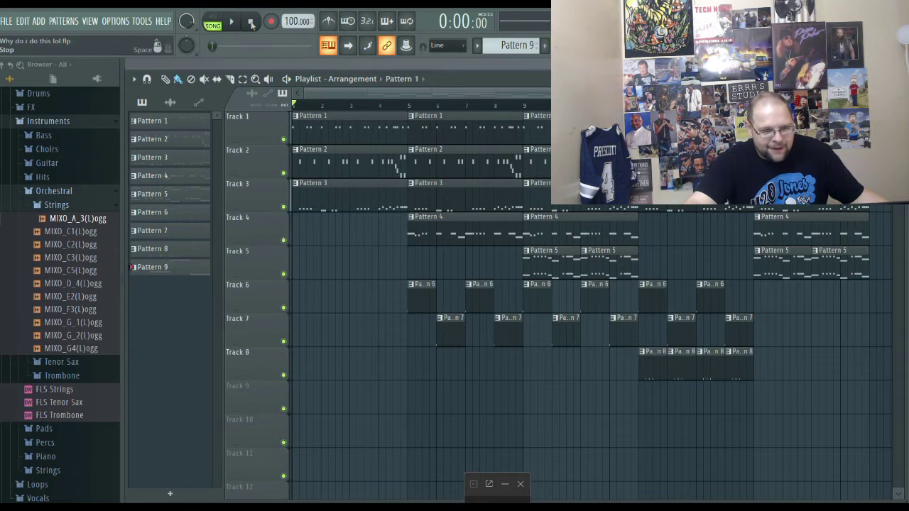
# - Open the recent project "the erge 3.flp" and play through its full arrangement in the playlist
pyautogui.click(6, 21)
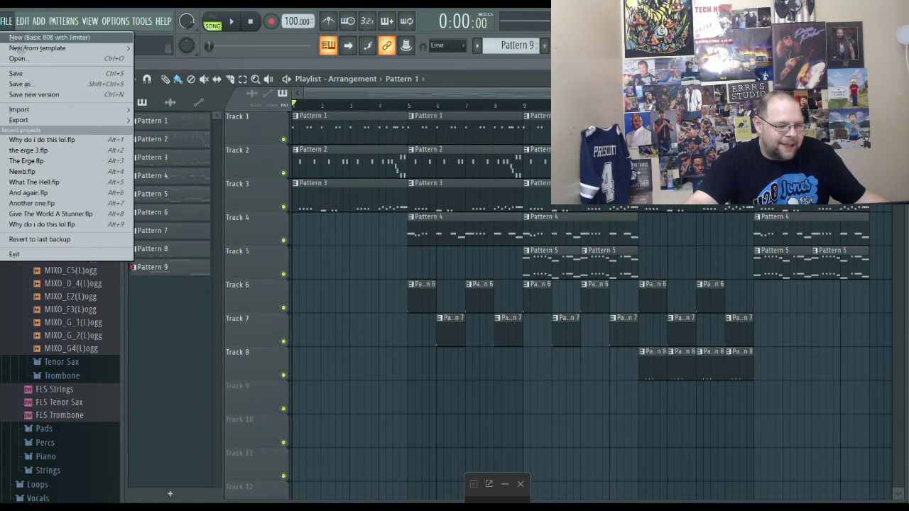
pyautogui.click(39, 151)
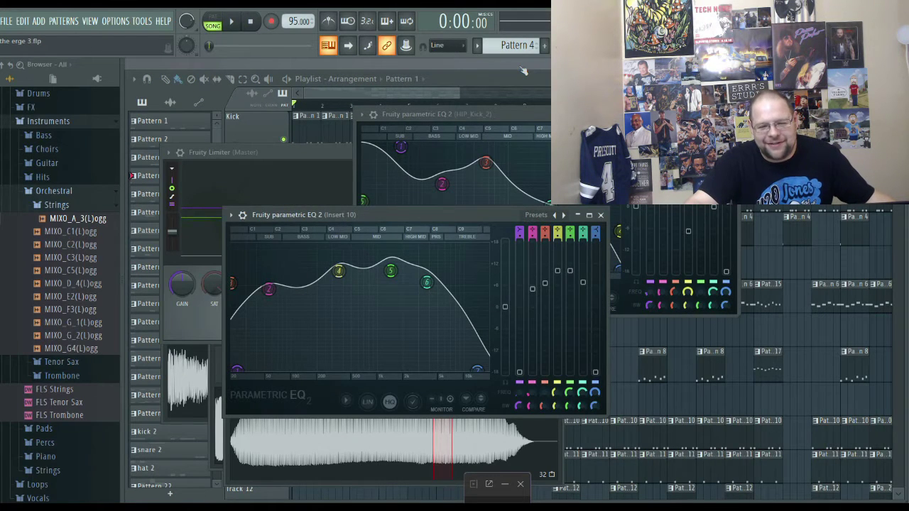
pyautogui.press('F6')
pyautogui.press('F5')
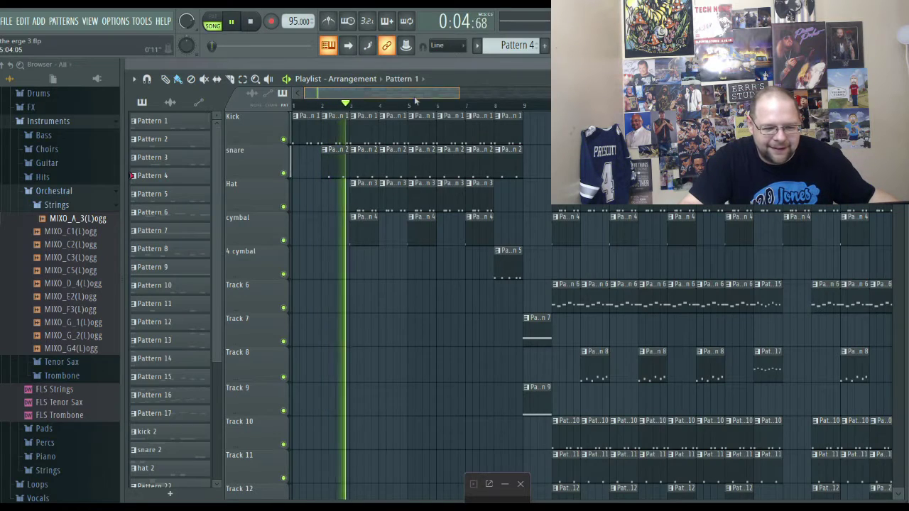
pyautogui.moveTo(414, 96); pyautogui.dragTo(506, 94)
pyautogui.moveTo(451, 98); pyautogui.dragTo(375, 95)
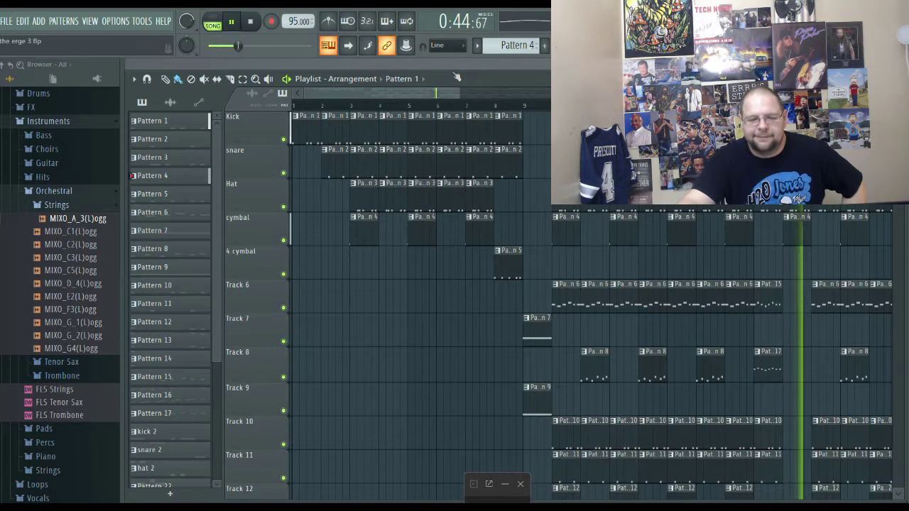
pyautogui.moveTo(452, 94)
pyautogui.mouseDown()
pyautogui.moveTo(588, 95)
pyautogui.moveTo(454, 94)
pyautogui.mouseUp()
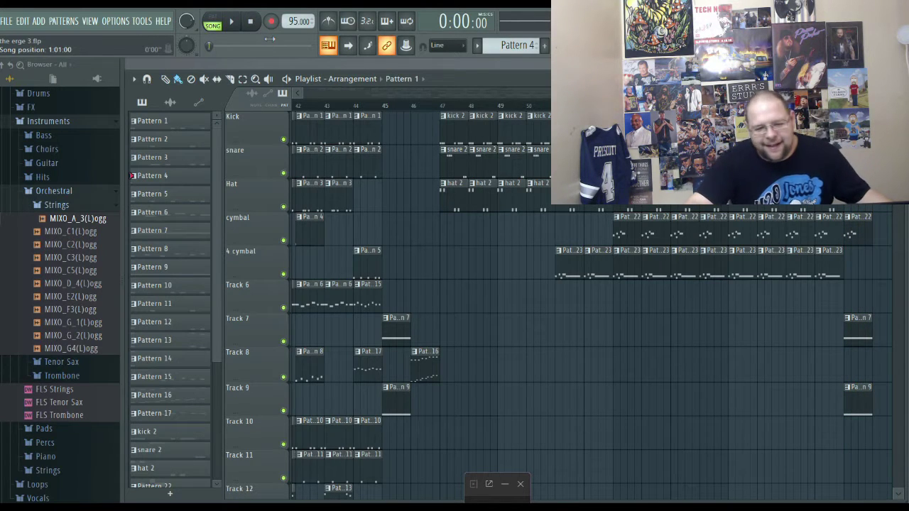
pyautogui.hscroll(-10, 306, 114)
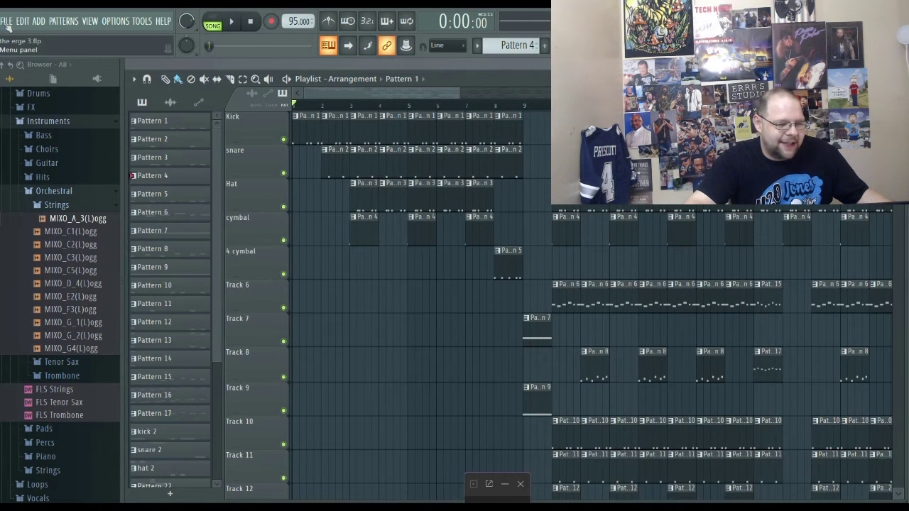
# - Open the recent project "The Erge.flp", play its arrangement in song mode and stop playback
pyautogui.click(7, 23)
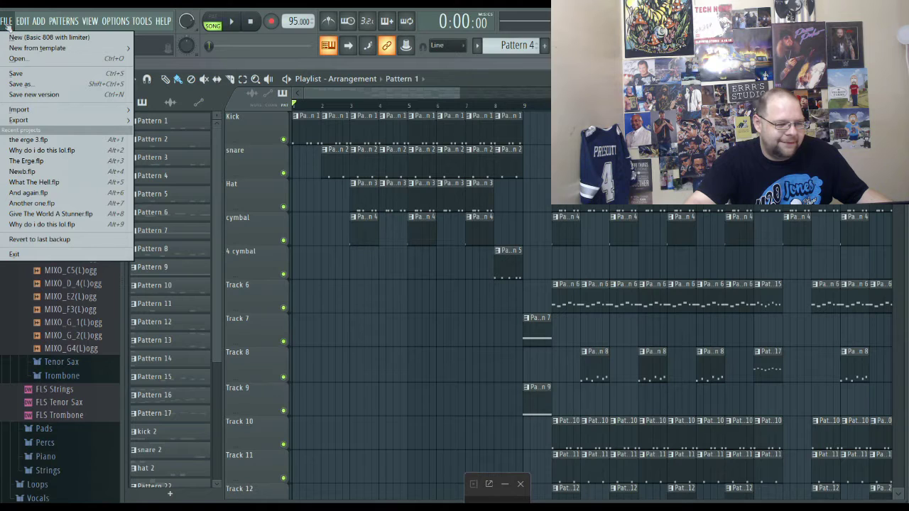
pyautogui.click(39, 162)
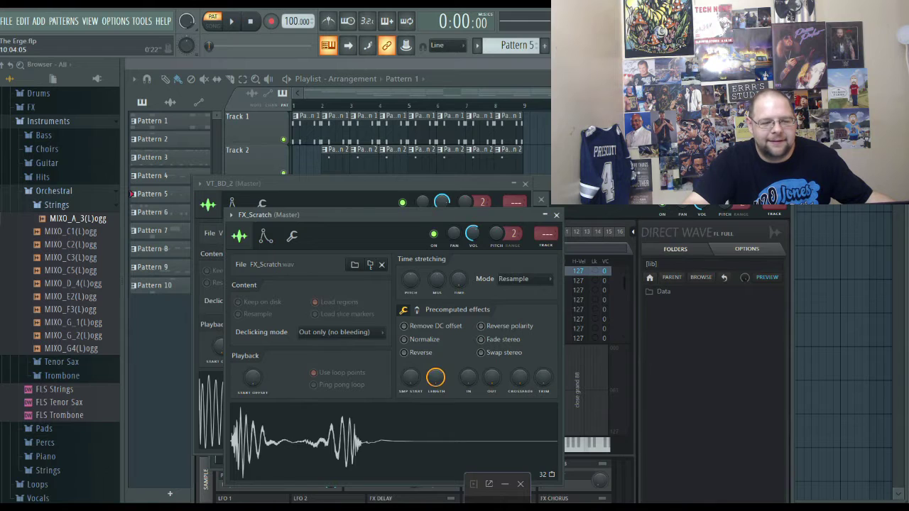
pyautogui.press('F12')
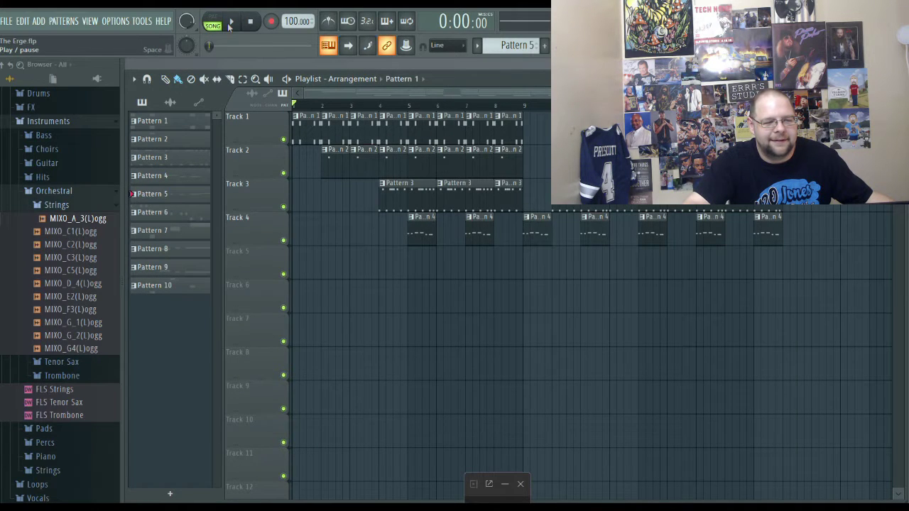
pyautogui.click(229, 23)
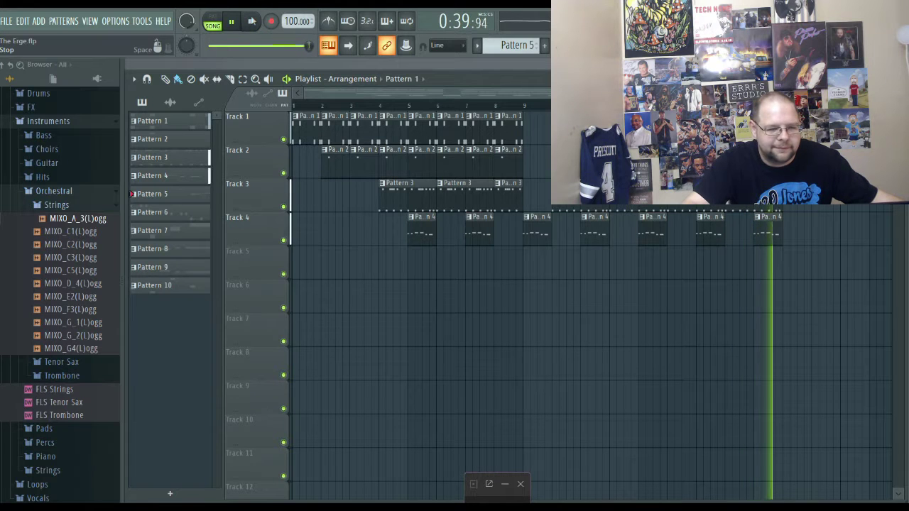
pyautogui.click(251, 22)
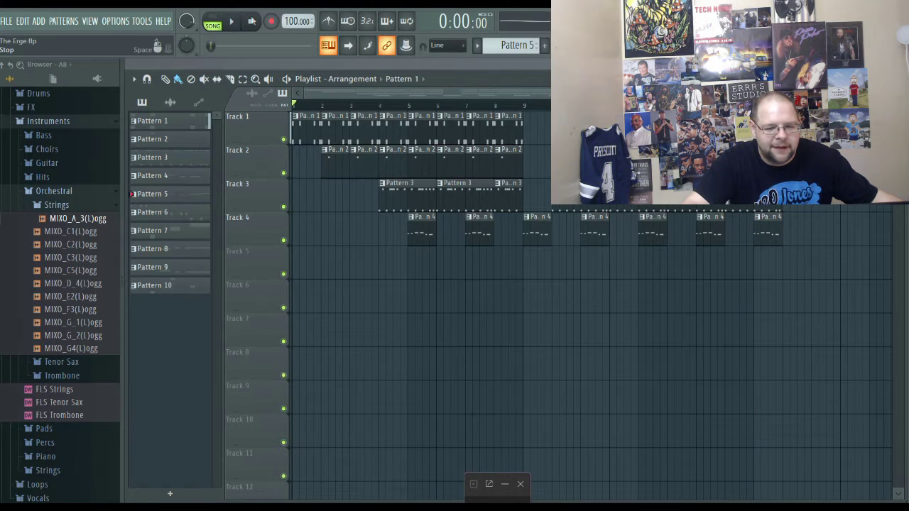
# - Open the recent project "Newb.flp", play its arrangement through to the last patterns and stop playback
pyautogui.click(5, 21)
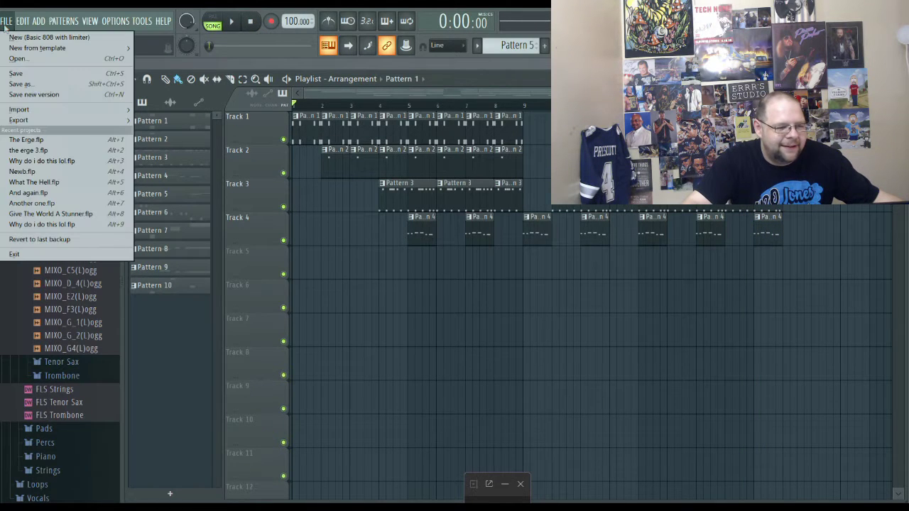
pyautogui.click(23, 172)
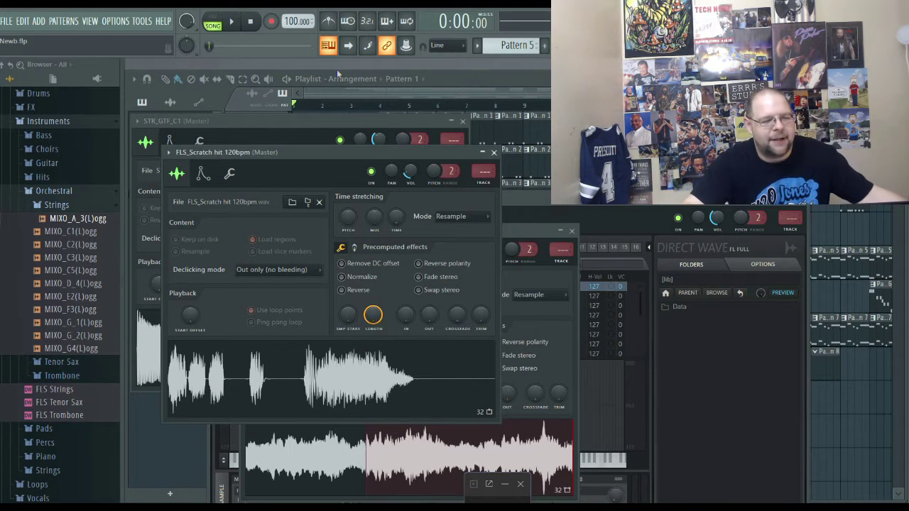
pyautogui.click(447, 91)
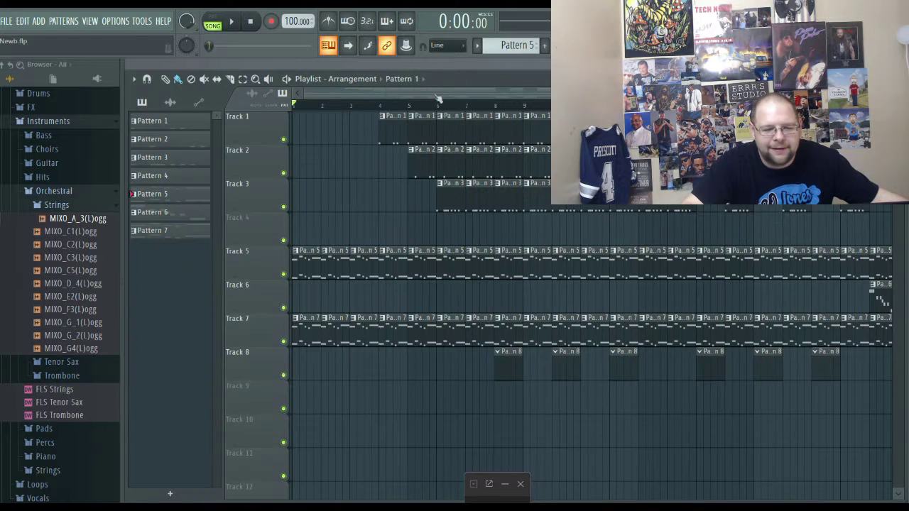
pyautogui.scroll(3, 404, 104)
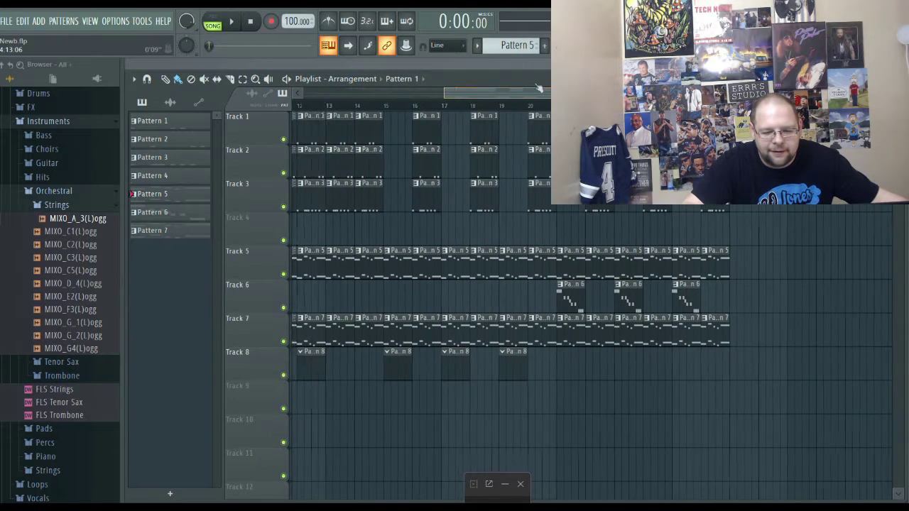
pyautogui.scroll(-3, 370, 110)
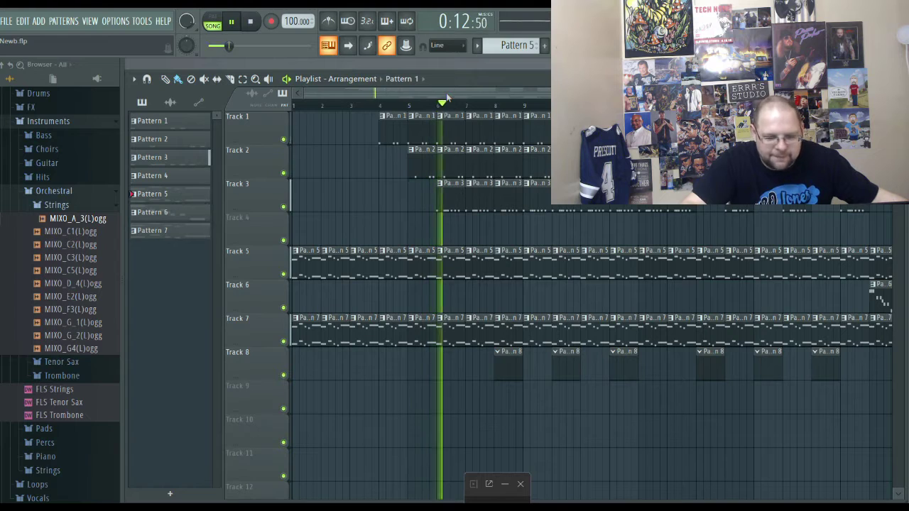
pyautogui.moveTo(461, 91); pyautogui.dragTo(498, 90)
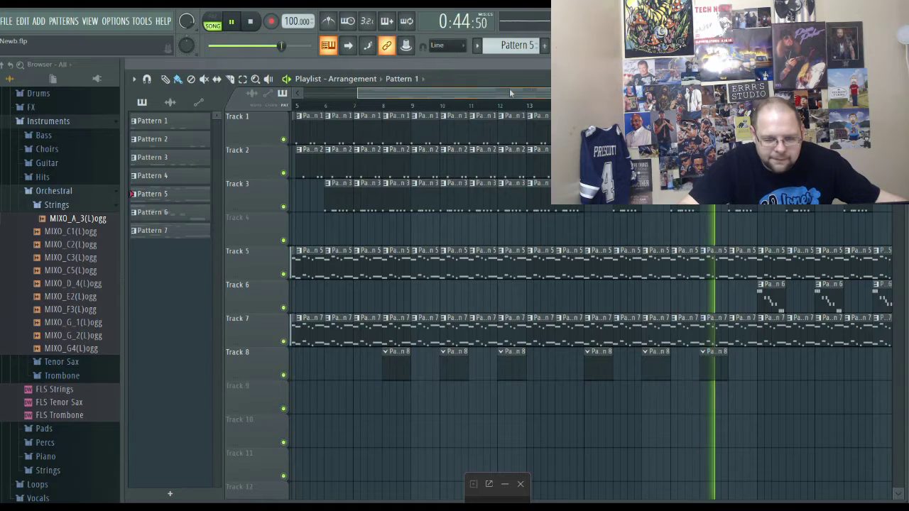
pyautogui.moveTo(505, 91); pyautogui.dragTo(576, 91)
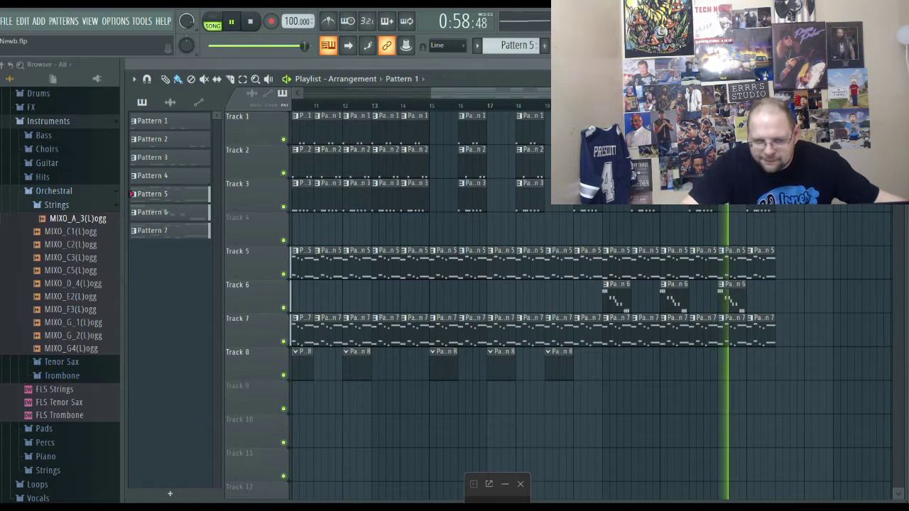
pyautogui.click(252, 22)
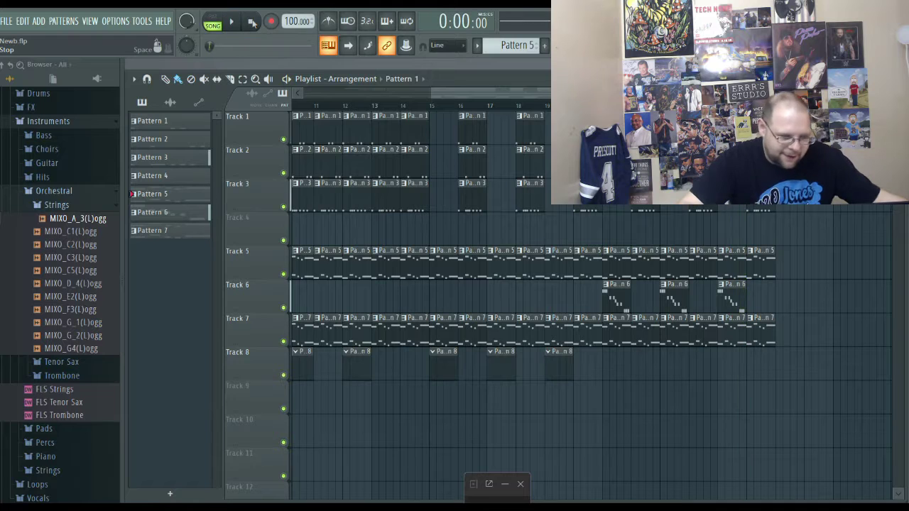
# - Open the recent project "What The Hell.flp", play its arrangement without the sampler window in the way, and stop playback
pyautogui.click(5, 22)
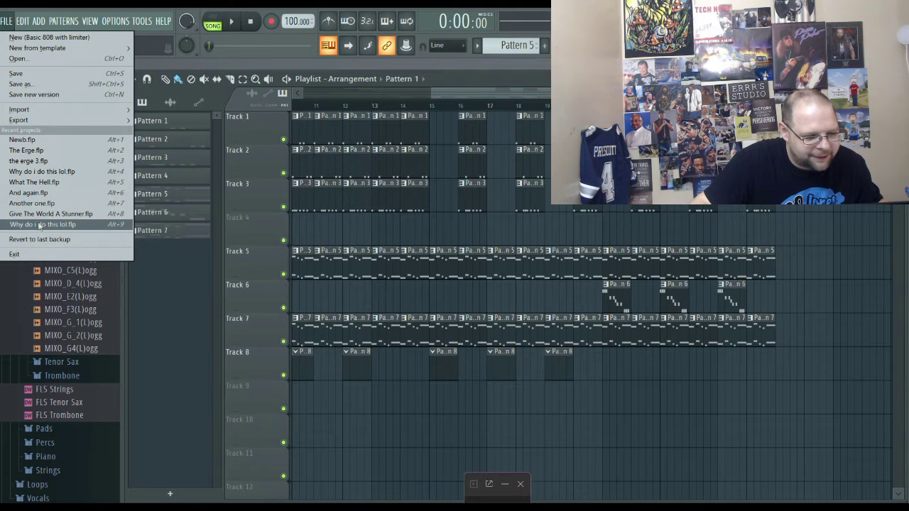
pyautogui.click(33, 183)
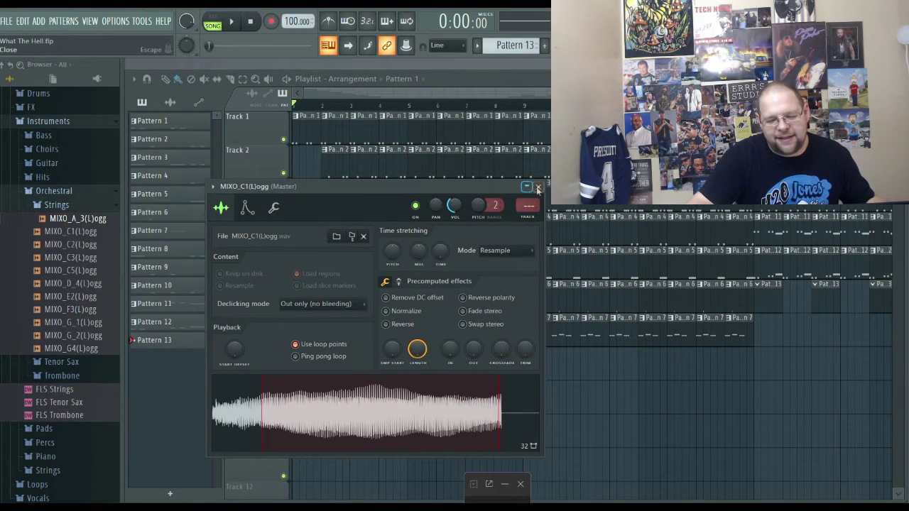
pyautogui.press('Escape')
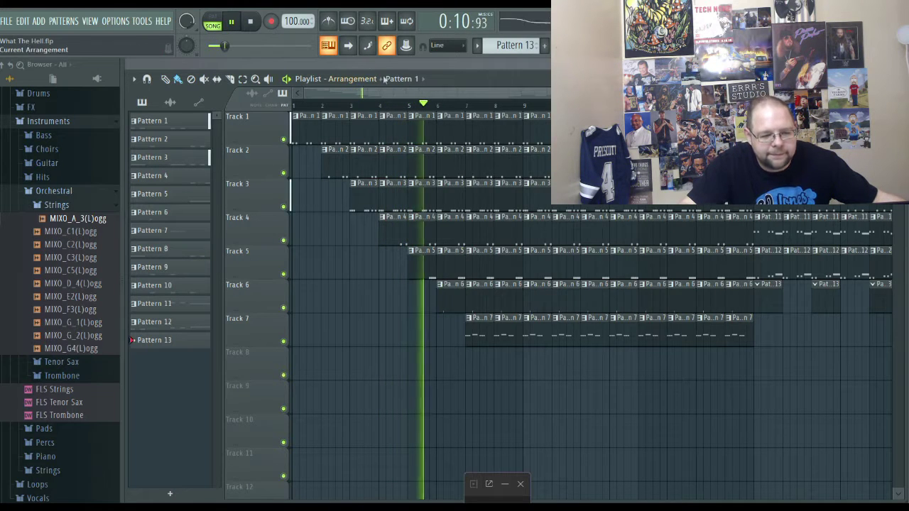
pyautogui.hscroll(5, 415, 103)
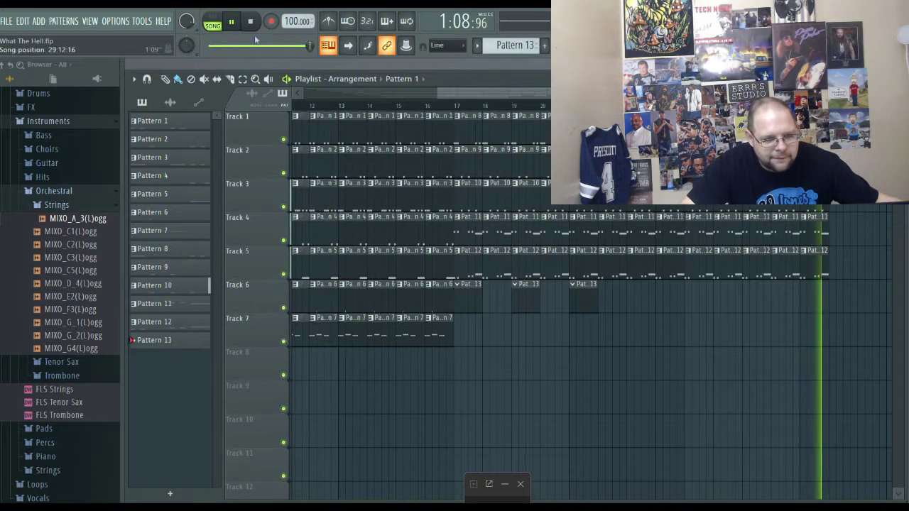
pyautogui.press('space')
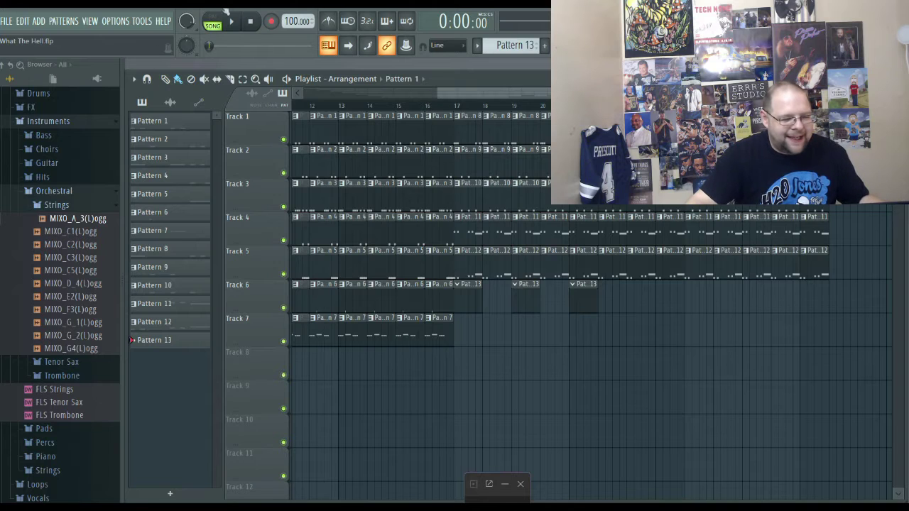
# - Open the recent project "And again.flp", listen to its short four-track arrangement and stop playback
pyautogui.click(6, 22)
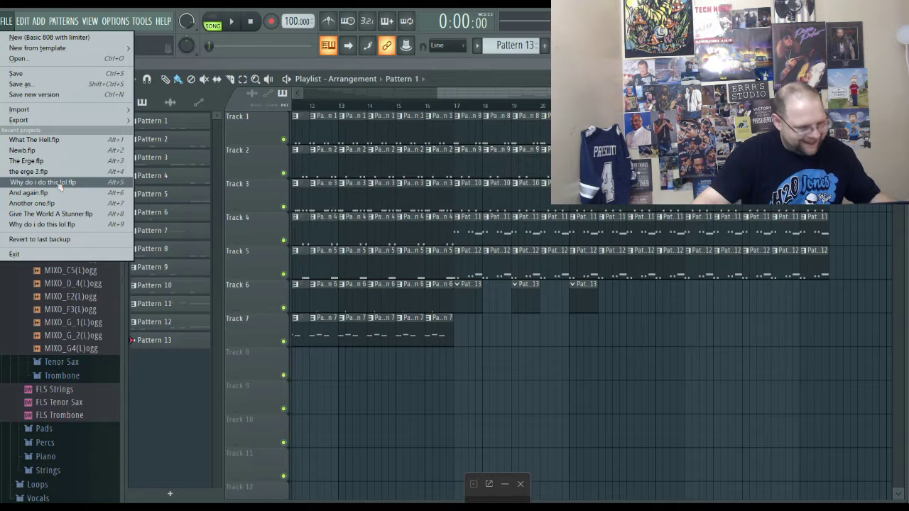
pyautogui.click(32, 192)
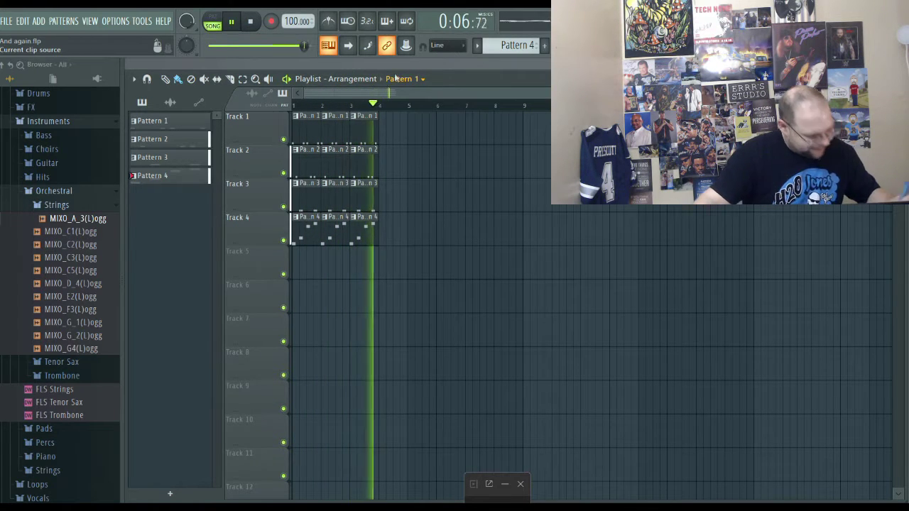
pyautogui.click(248, 22)
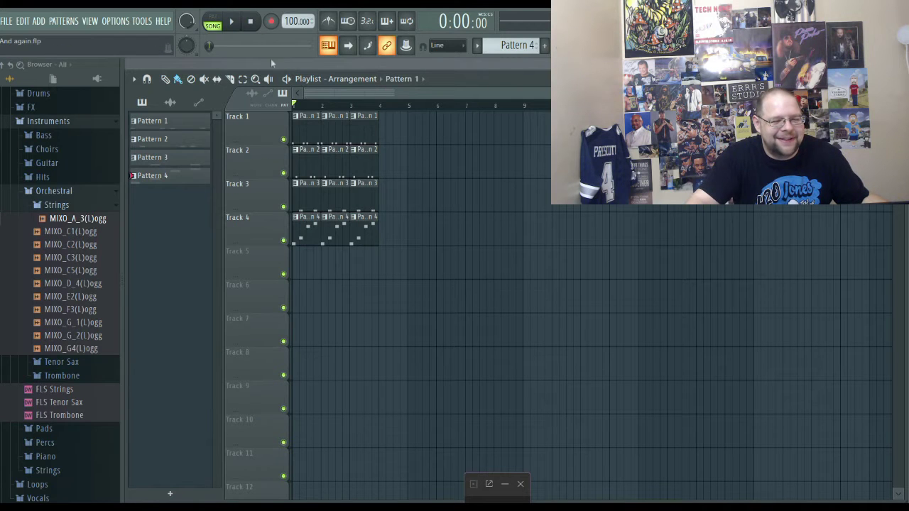
# - Open the recent project "Another one.flp"
pyautogui.click(6, 21)
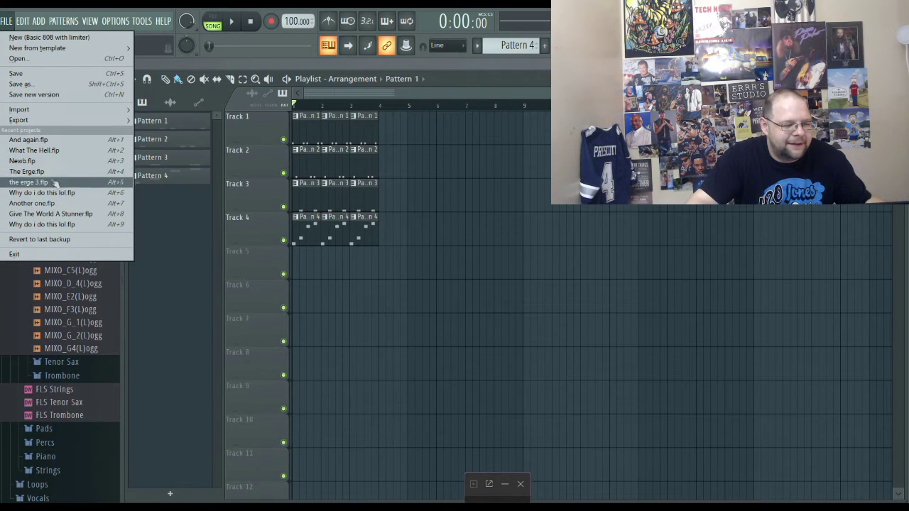
pyautogui.click(56, 205)
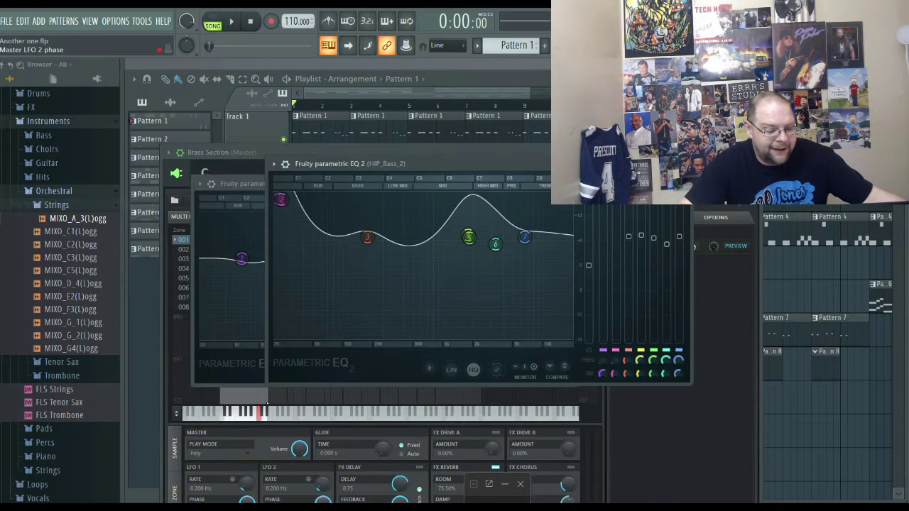
# - Switch to File Explorer, open the Errrs Beats folder inside Music, and move the window up so the whole project list shows
pyautogui.hotkey('alt', 'Tab')
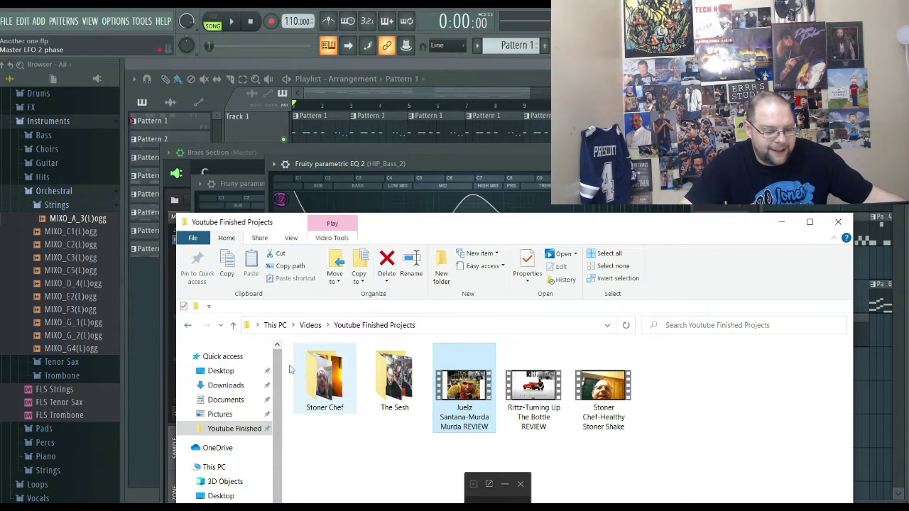
pyautogui.click(225, 385)
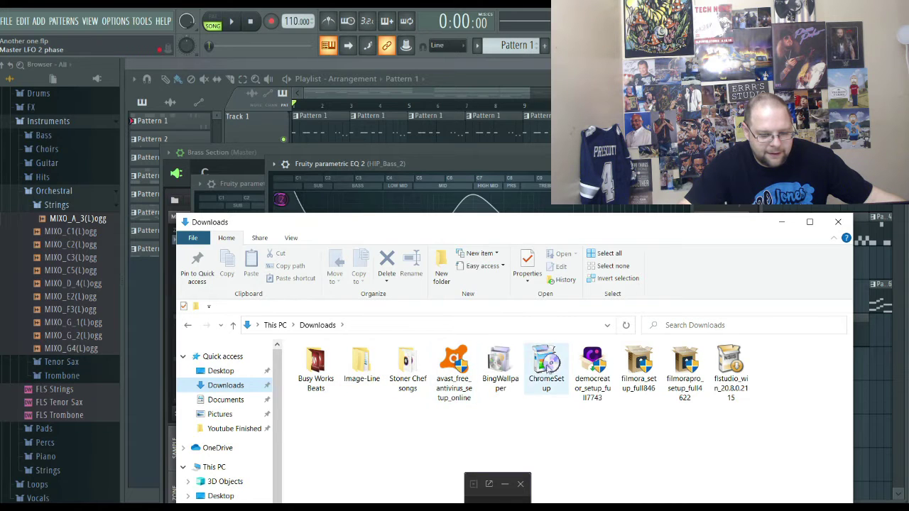
pyautogui.scroll(-1, 235, 415)
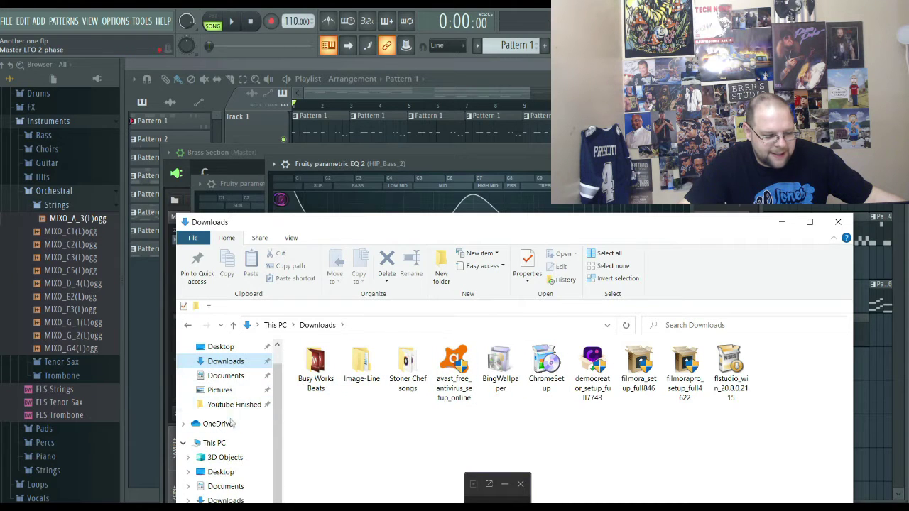
pyautogui.scroll(-2, 229, 404)
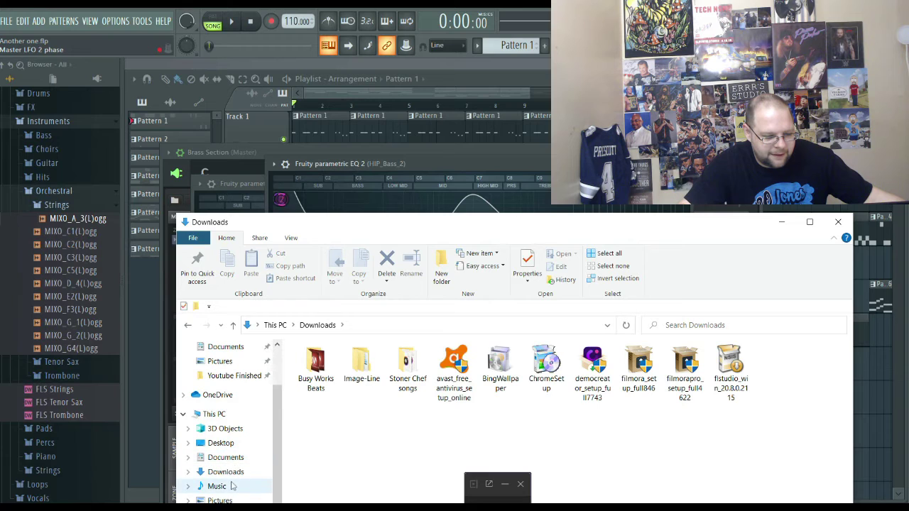
pyautogui.click(217, 486)
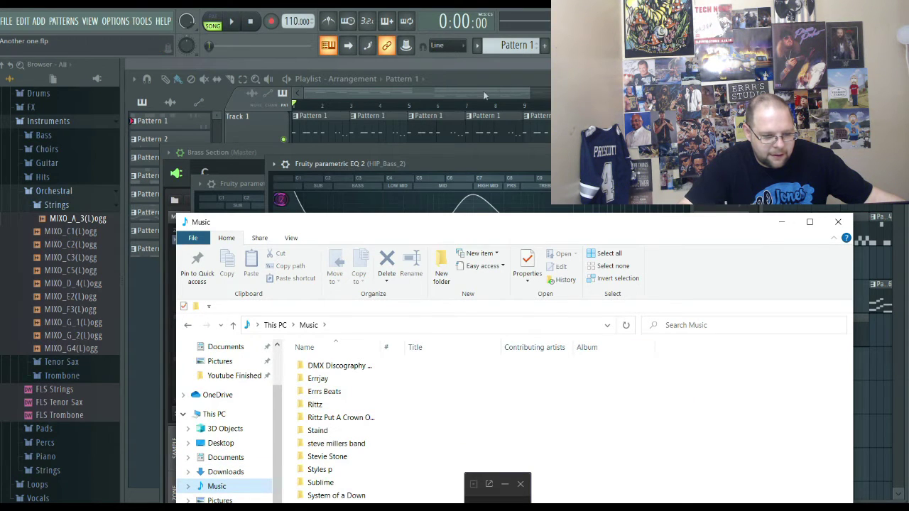
pyautogui.doubleClick(325, 391)
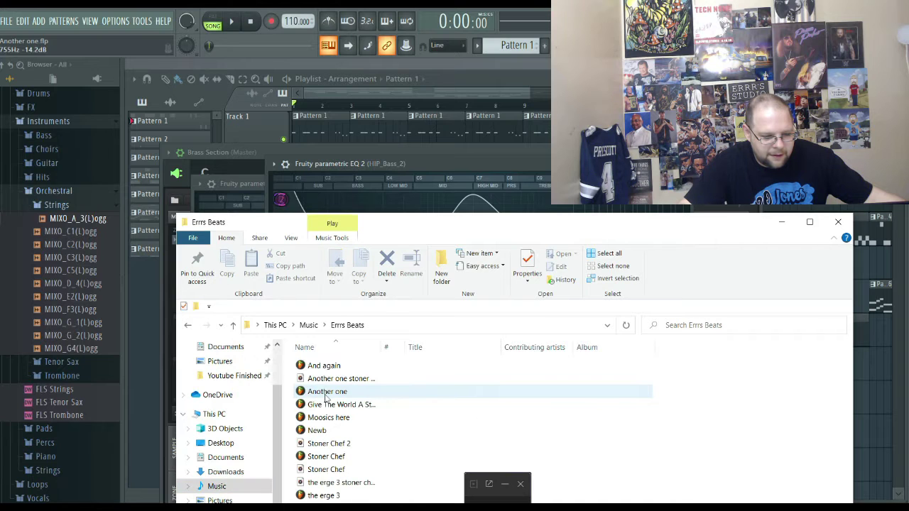
pyautogui.moveTo(497, 224); pyautogui.dragTo(523, 92)
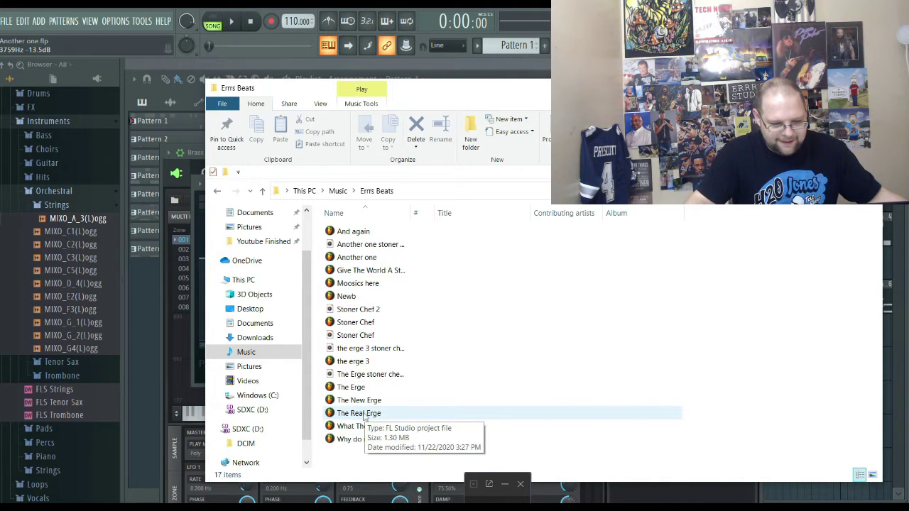
# - Return to FL Studio, close the plugin windows covering the playlist, play "Another one.flp" through to Pattern 9 and stop playback
pyautogui.hotkey('alt', 'Tab')
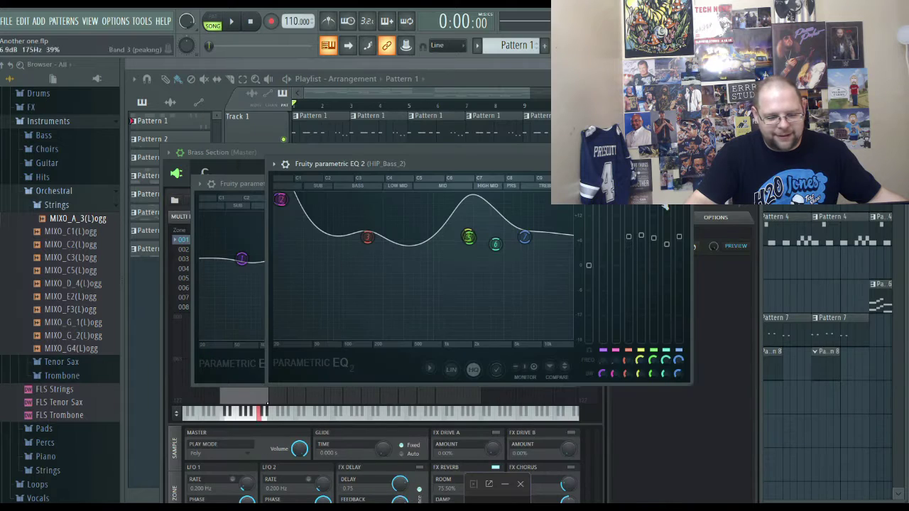
pyautogui.press('F12')
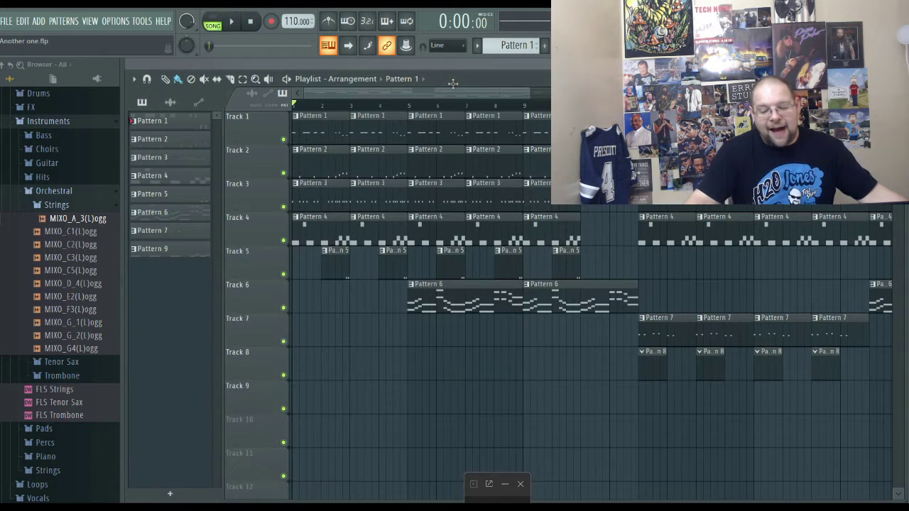
pyautogui.moveTo(447, 93); pyautogui.dragTo(368, 93)
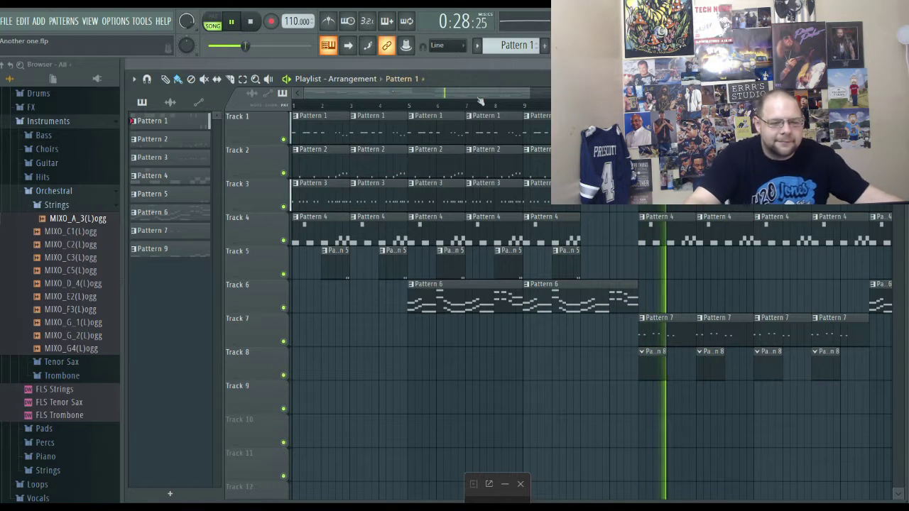
pyautogui.hscroll(3, 480, 102)
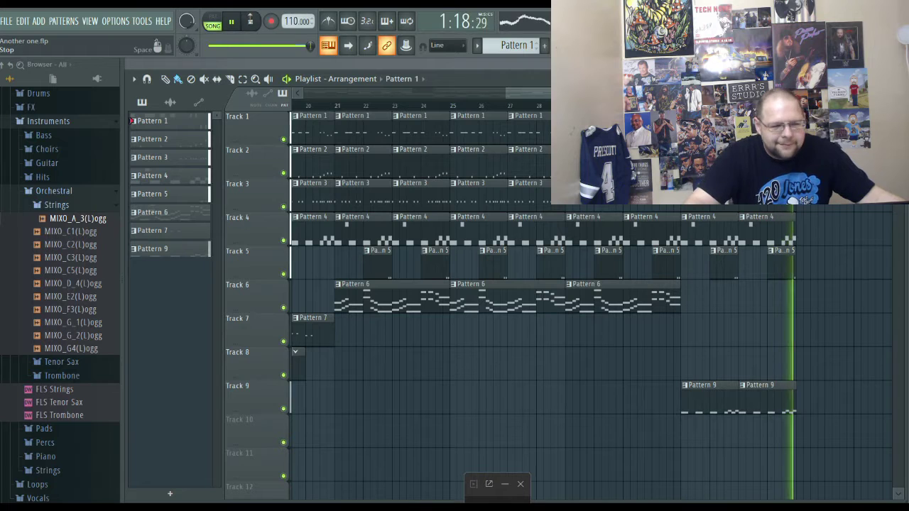
pyautogui.click(250, 21)
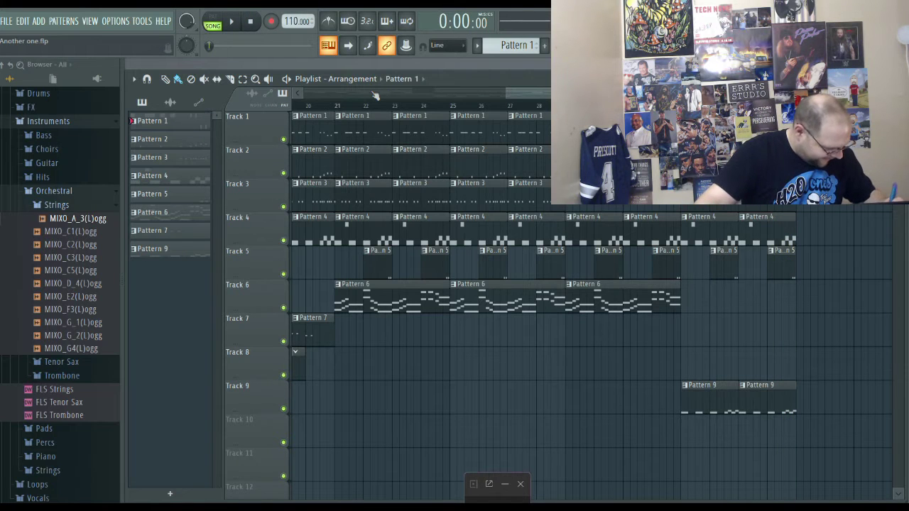
# - Open the recent project "Give The World A Stunner.flp" and skip its playback ahead to the start of Pattern 5 at bar 7
pyautogui.click(5, 22)
pyautogui.moveTo(22, 20)
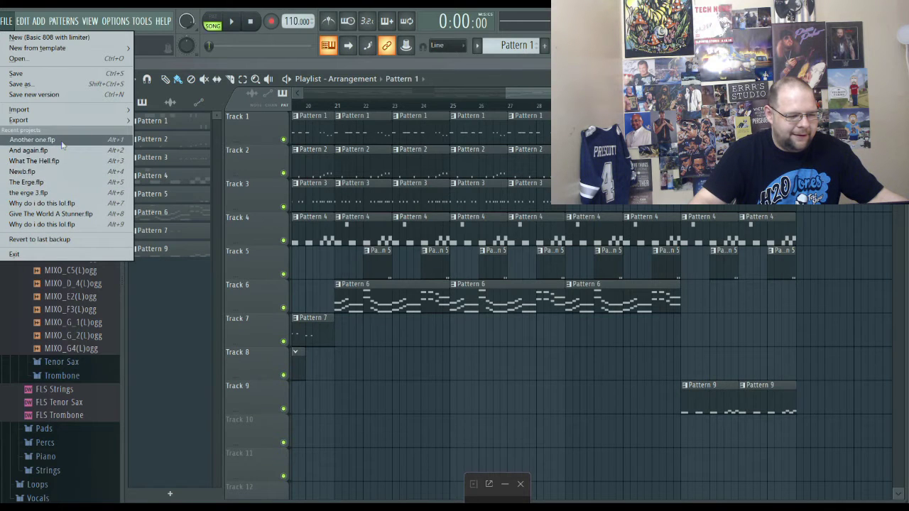
pyautogui.click(43, 213)
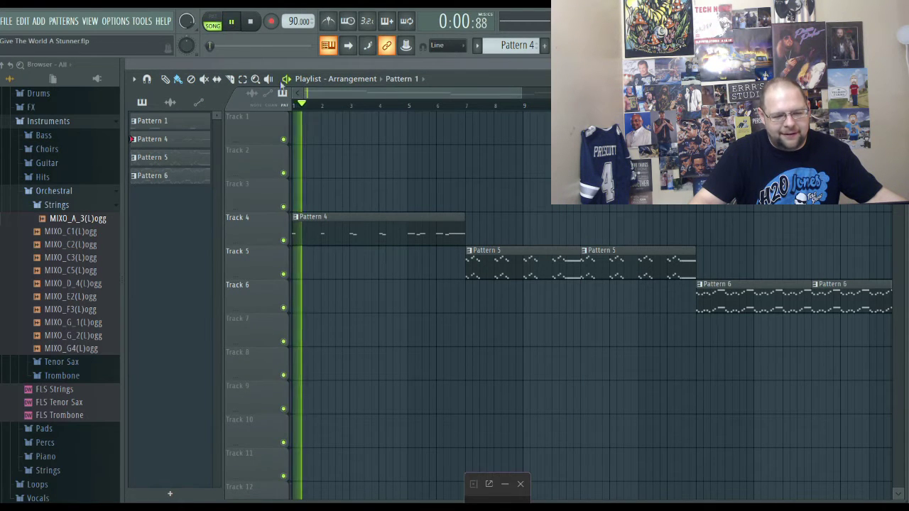
pyautogui.moveTo(347, 89)
pyautogui.mouseDown()
pyautogui.moveTo(535, 84)
pyautogui.moveTo(343, 99)
pyautogui.mouseUp()
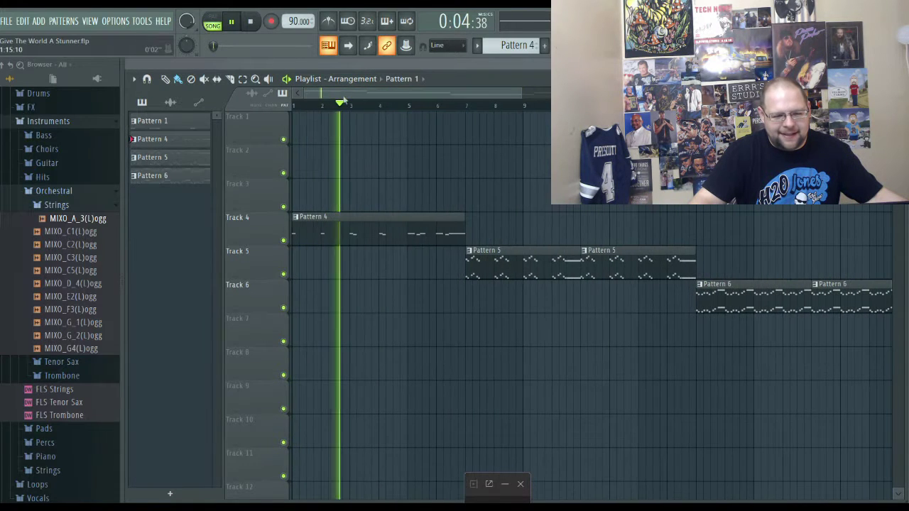
pyautogui.click(409, 105)
pyautogui.click(456, 105)
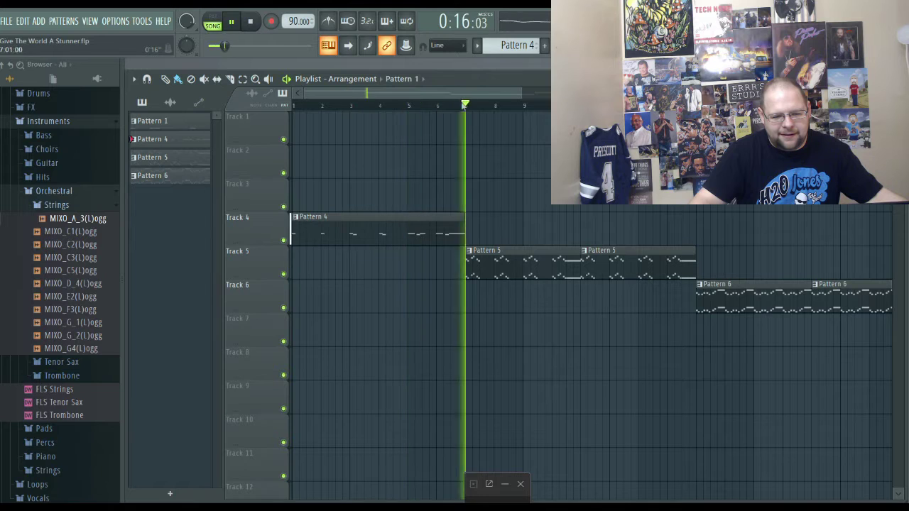
# - Skip playback ahead to the Pattern 6 section near bar 15, listen to it, stop and return to the song's start
pyautogui.moveTo(437, 91); pyautogui.dragTo(496, 106)
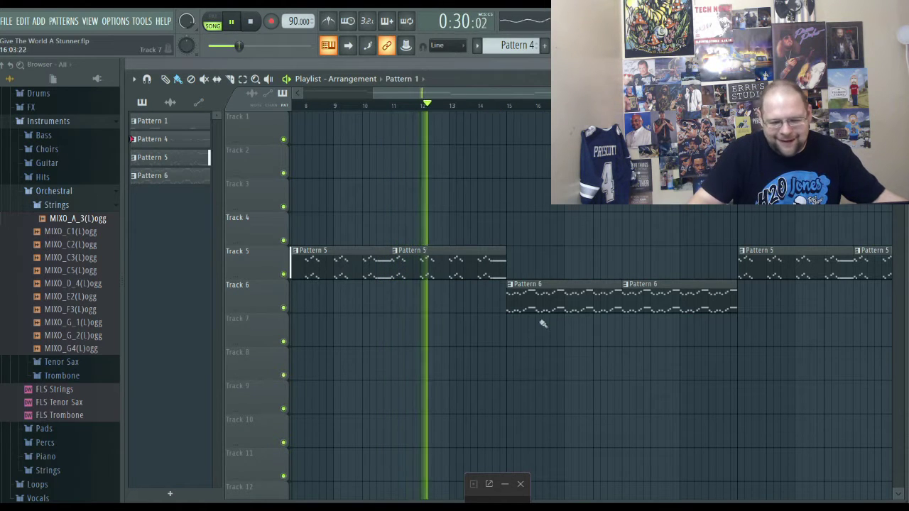
pyautogui.click(508, 103)
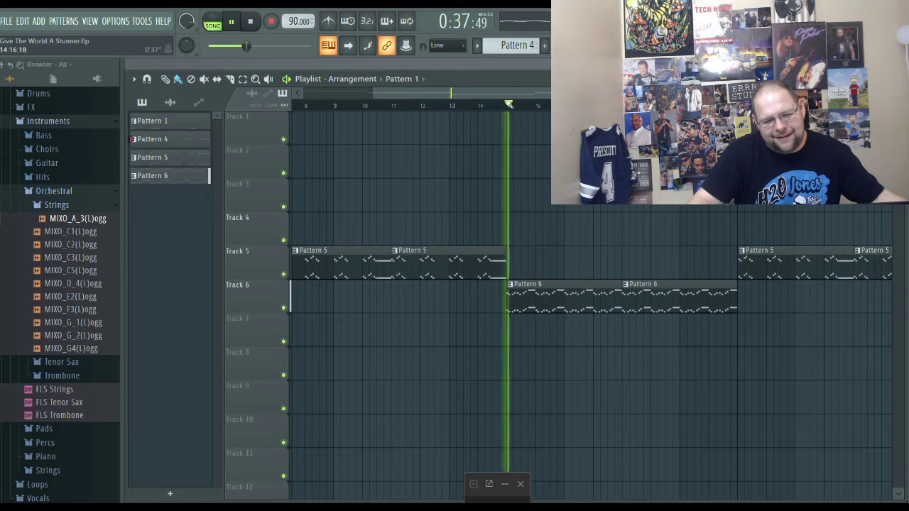
pyautogui.click(502, 105)
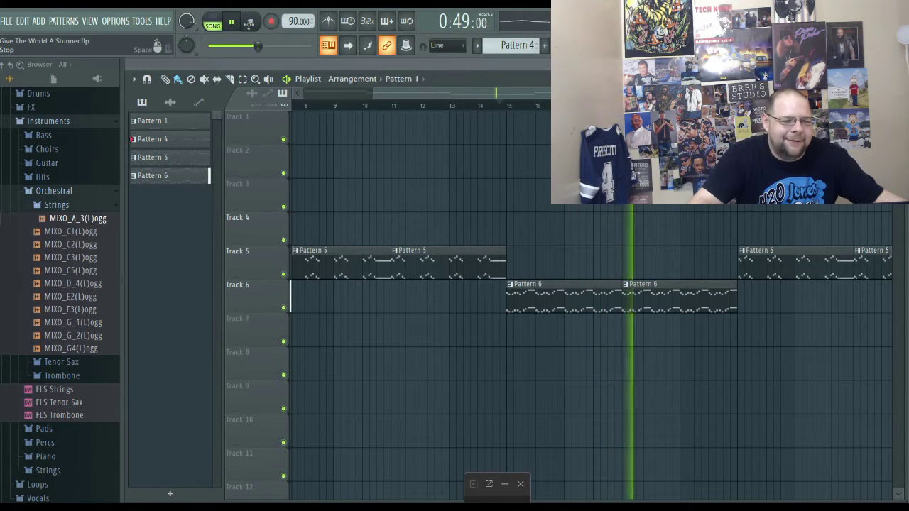
pyautogui.click(249, 22)
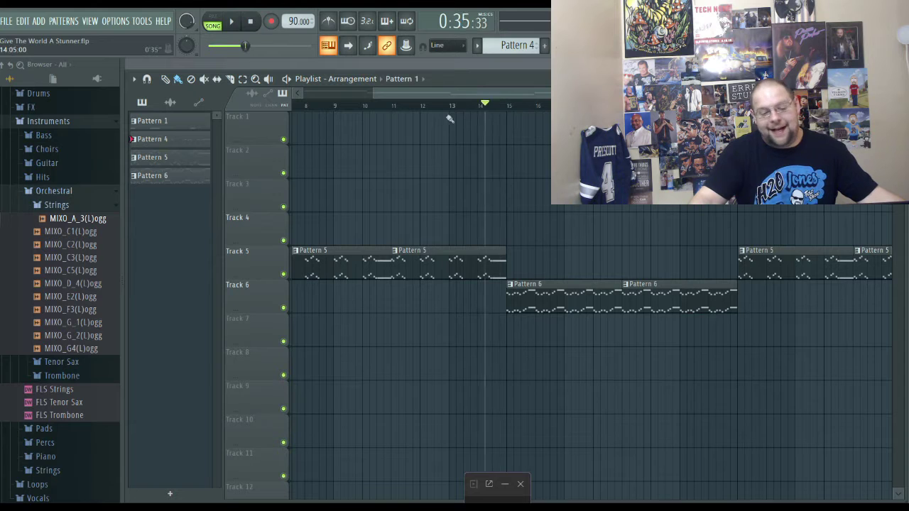
pyautogui.moveTo(450, 118); pyautogui.dragTo(337, 104)
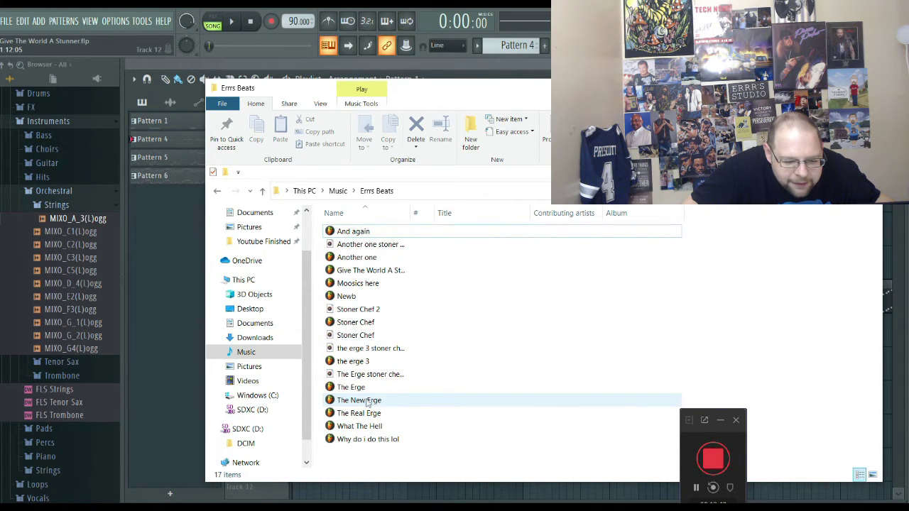
# - Open the project "The New Erge" from the Errrs Beats folder with FL Studio 20 (64bit)
pyautogui.moveTo(368, 403); pyautogui.dragTo(109, 195)
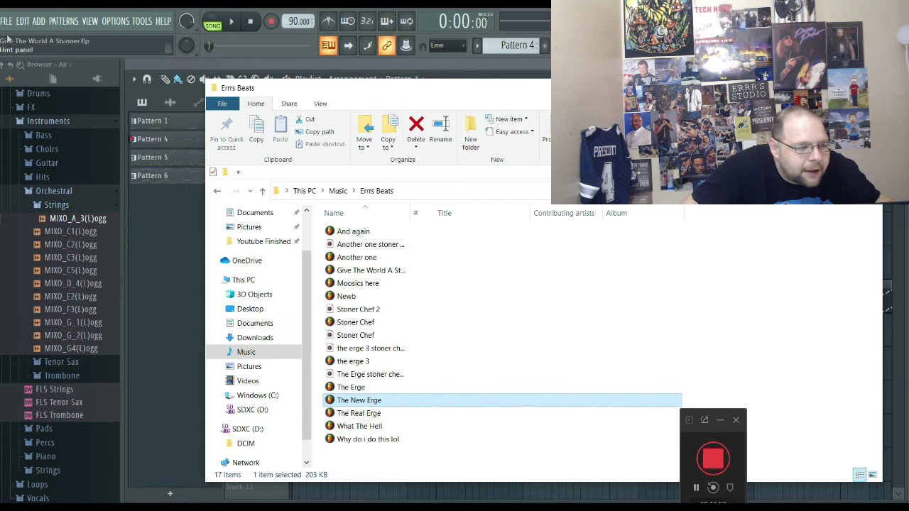
pyautogui.moveTo(330, 376); pyautogui.dragTo(367, 404)
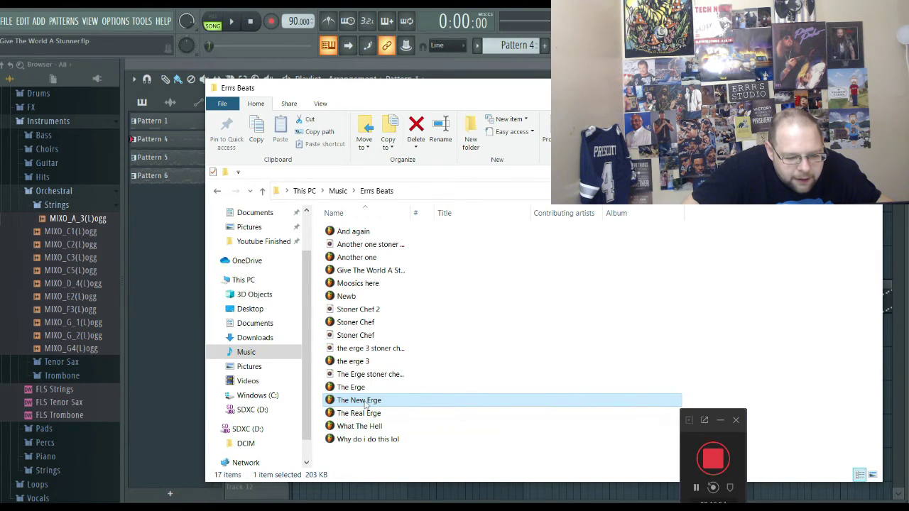
pyautogui.doubleClick(367, 401)
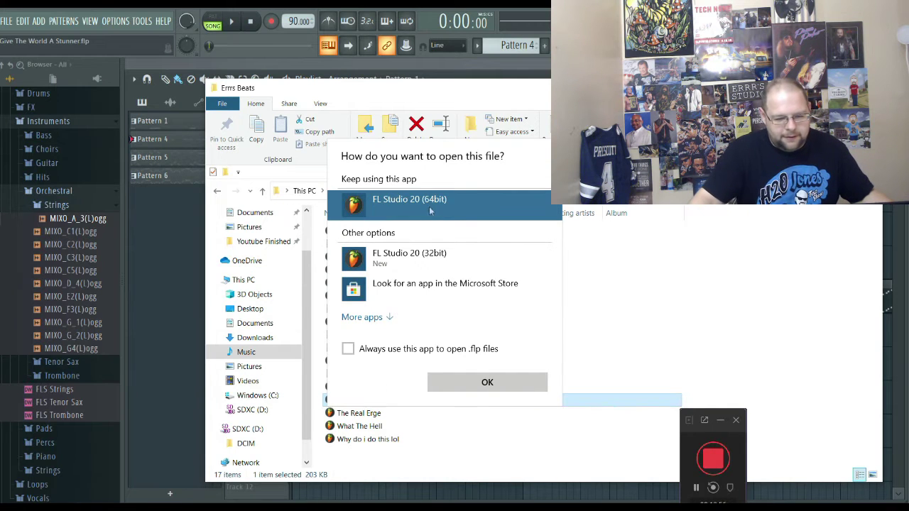
pyautogui.click(512, 387)
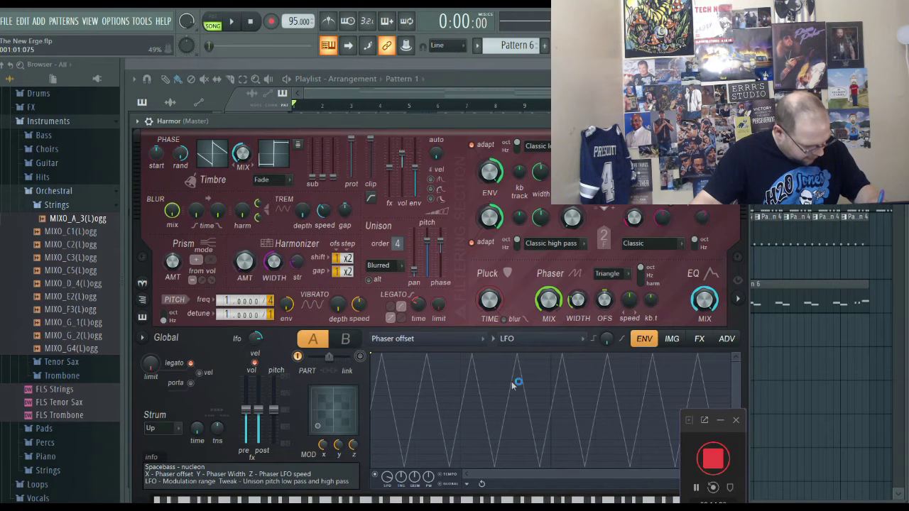
# - Play the arrangement of "The New Erge" without the Harmor window in the way, following it through the later patterns, and stop
pyautogui.click(469, 82)
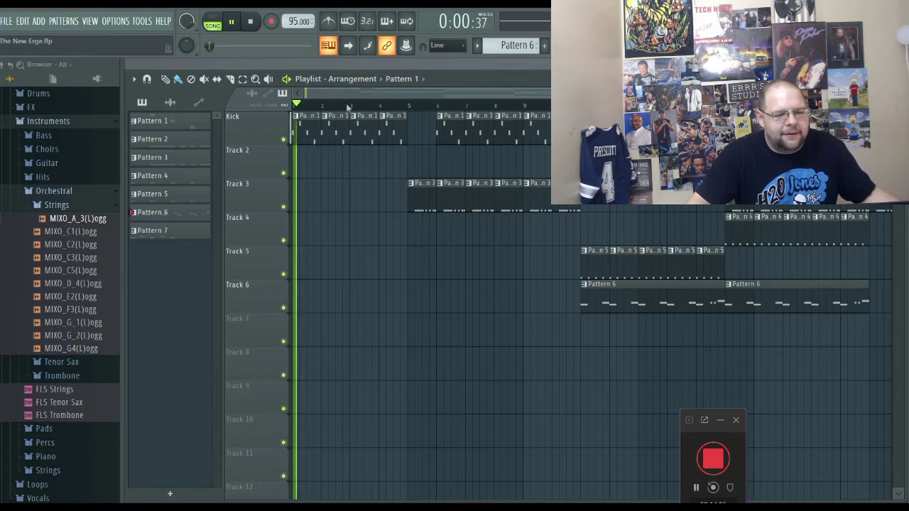
pyautogui.hscroll(10, 348, 107)
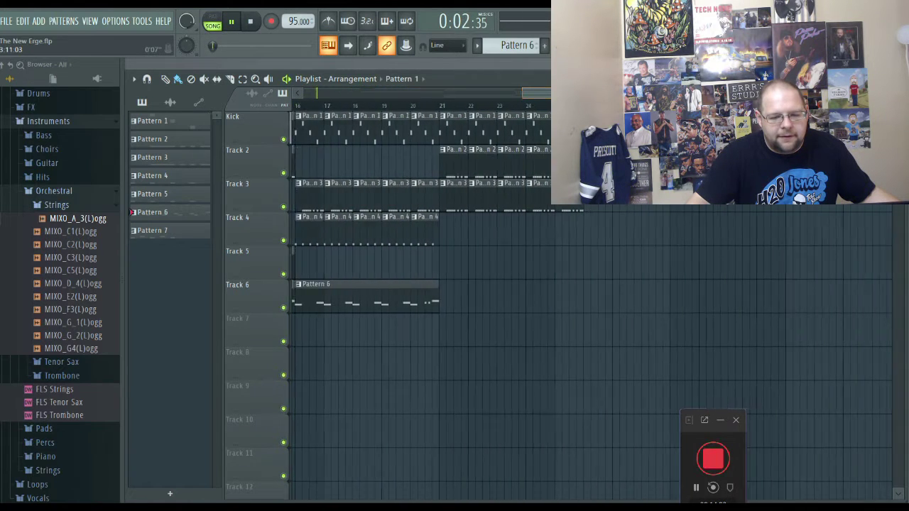
pyautogui.hscroll(-10, 338, 131)
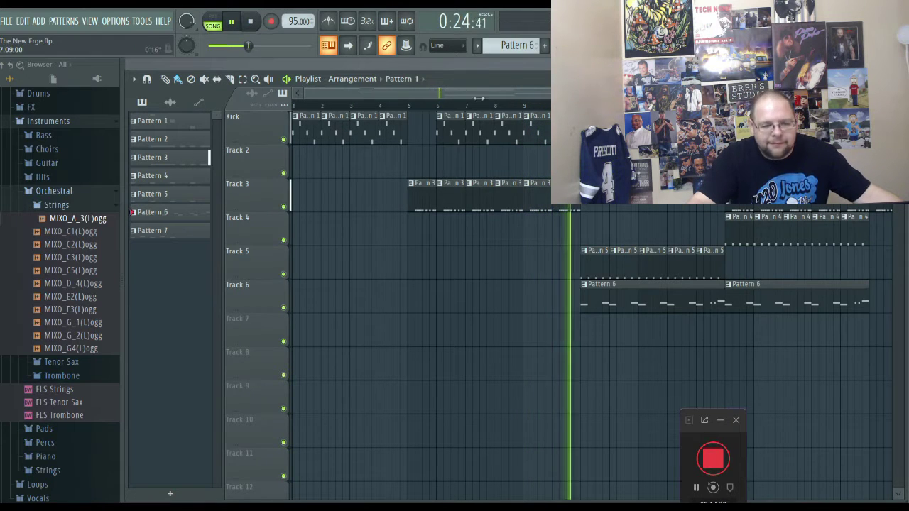
pyautogui.moveTo(480, 97); pyautogui.dragTo(520, 95)
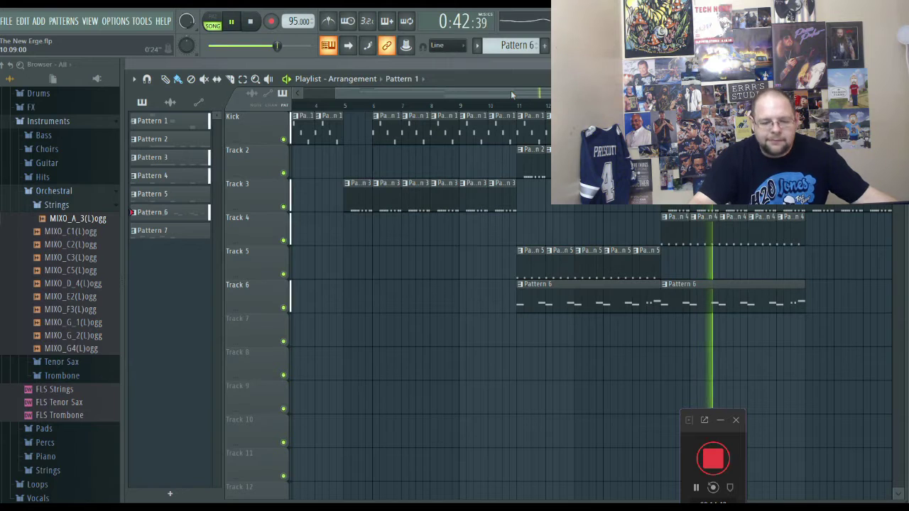
pyautogui.moveTo(513, 95); pyautogui.dragTo(576, 97)
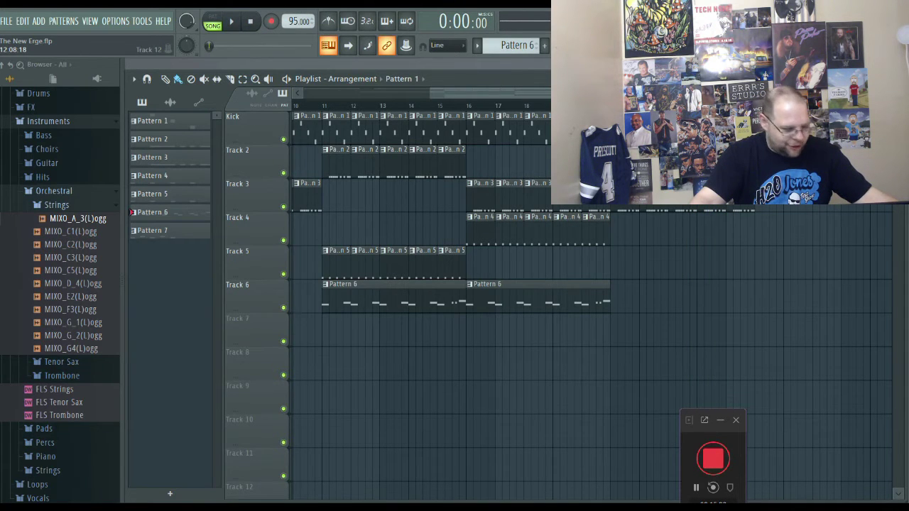
# - Save the current project "The New Erge"
pyautogui.click(294, 465)
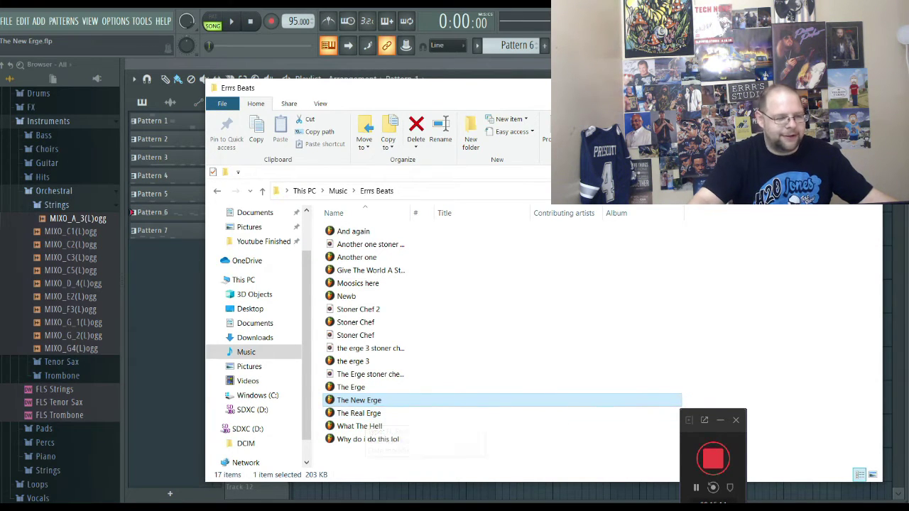
pyautogui.click(6, 22)
pyautogui.click(17, 73)
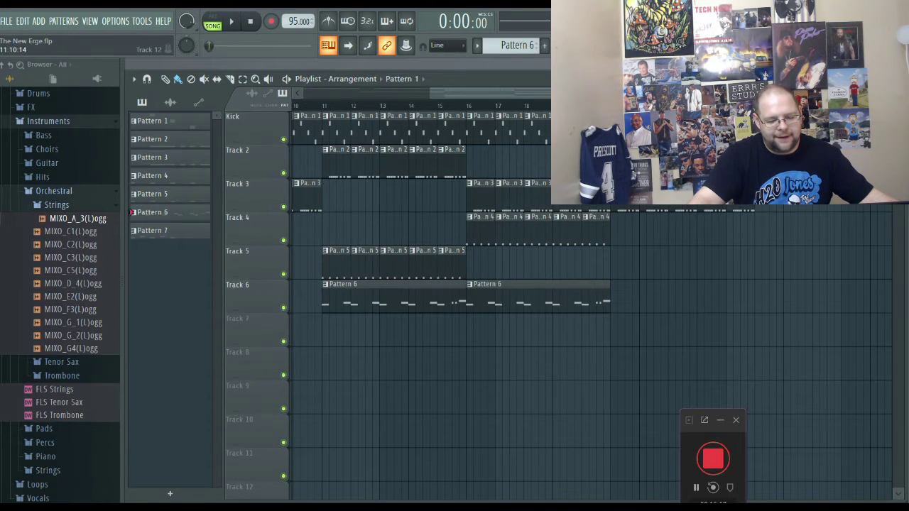
# - Open the project "The Real Erge" from the Errrs Beats folder and start playing its arrangement without plugin windows in the way
pyautogui.hotkey('alt', 'Tab')
pyautogui.click(367, 417)
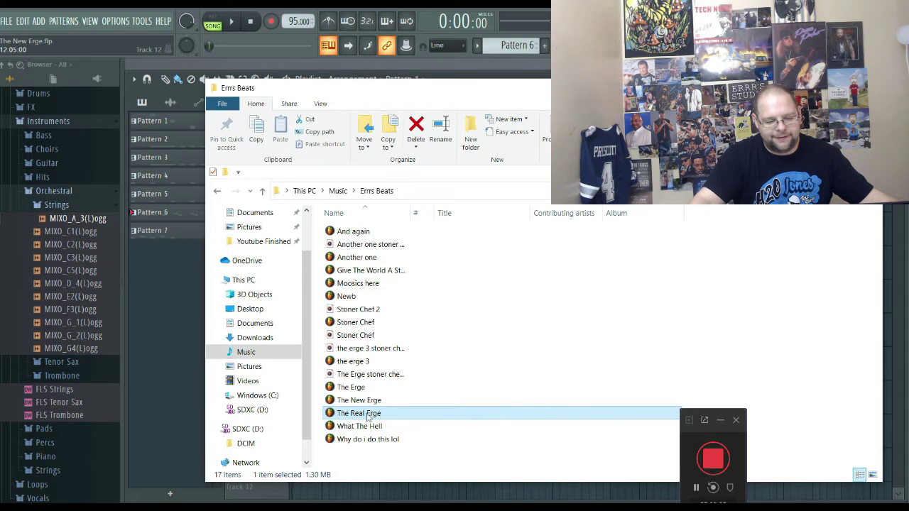
pyautogui.doubleClick(368, 417)
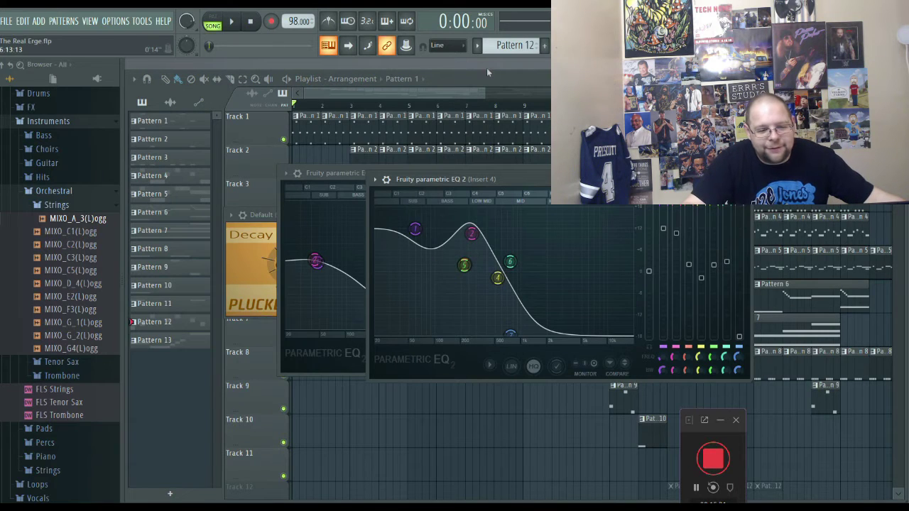
pyautogui.moveTo(447, 95); pyautogui.dragTo(245, 69)
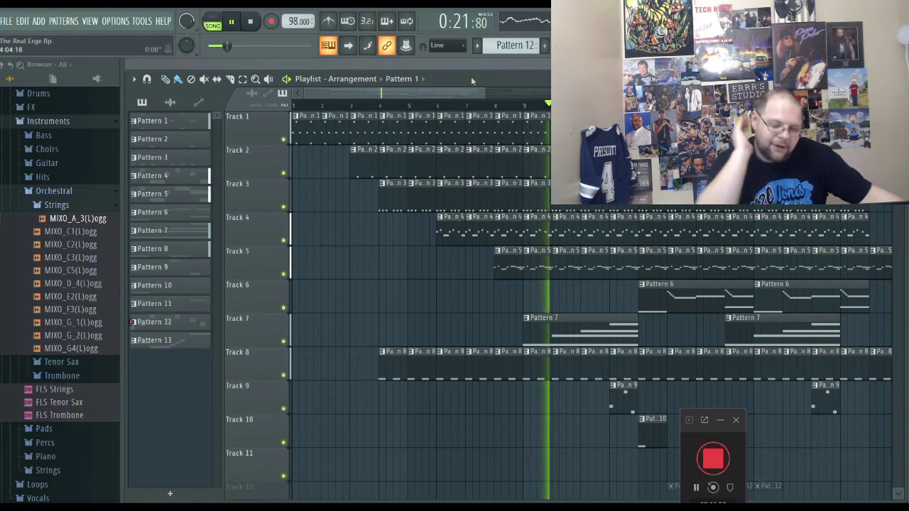
# - Pause and resume playback of "The Real Erge", following the arrangement into the bars from 12 onward
pyautogui.click(229, 22)
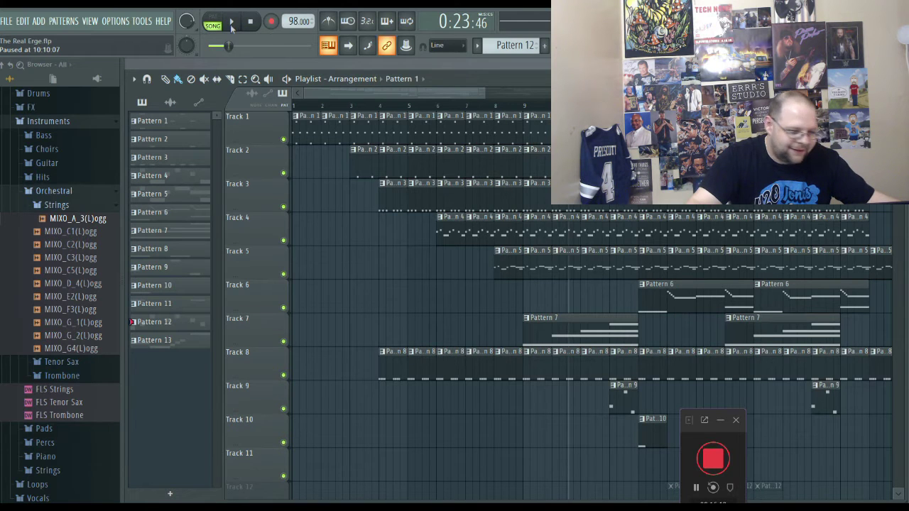
pyautogui.click(231, 22)
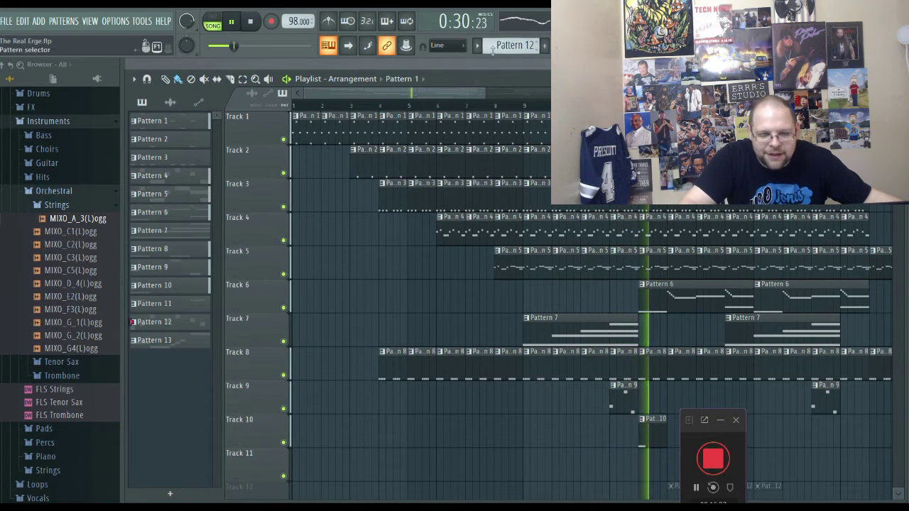
pyautogui.moveTo(447, 96); pyautogui.dragTo(561, 101)
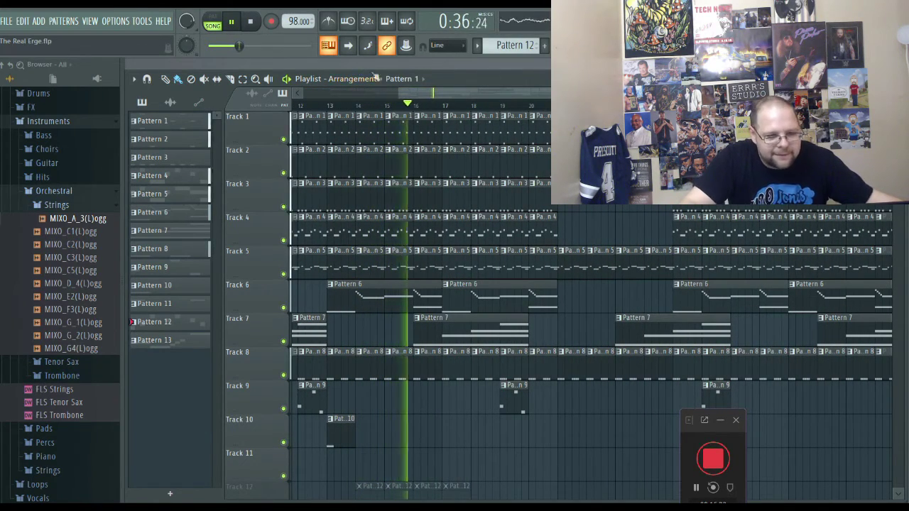
# - Review the patterns from Pattern 12 back to Pattern 4 in the Channel rack during playback, hide the rack and stop the song at its end
pyautogui.press('F6')
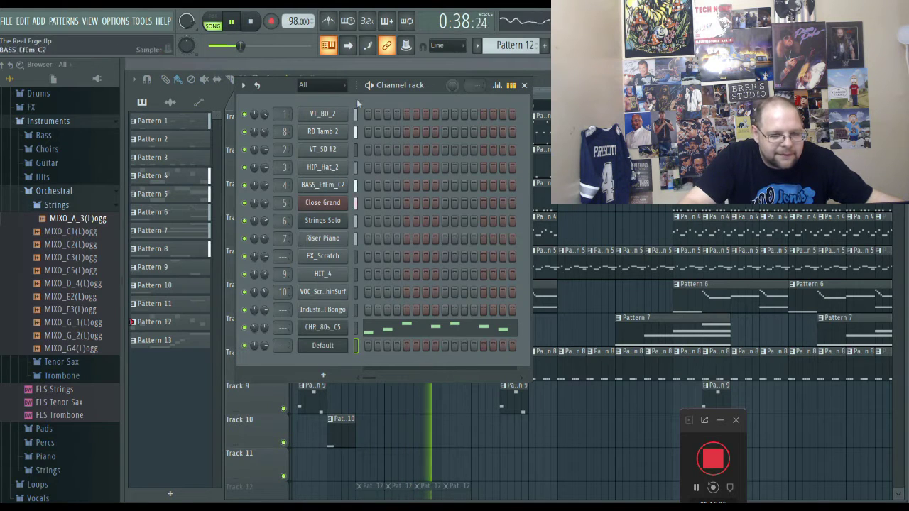
pyautogui.scroll(5, 500, 46)
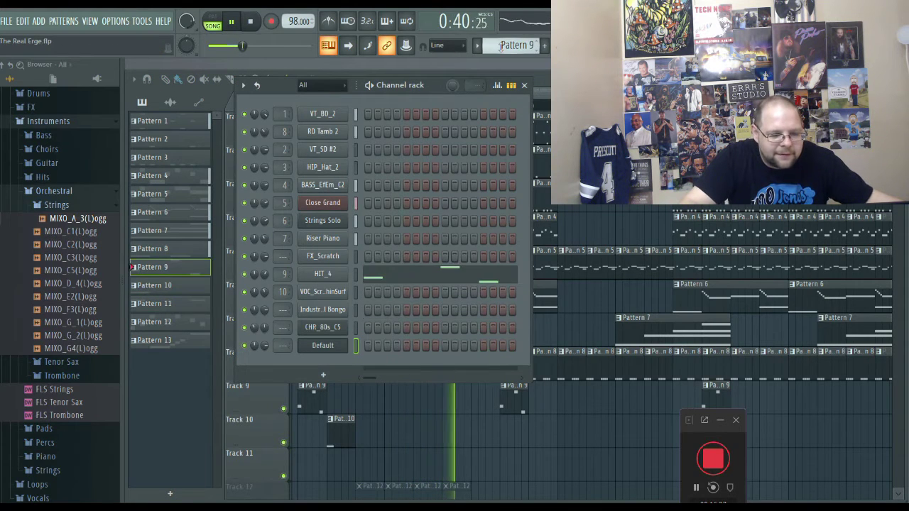
pyautogui.scroll(2, 501, 46)
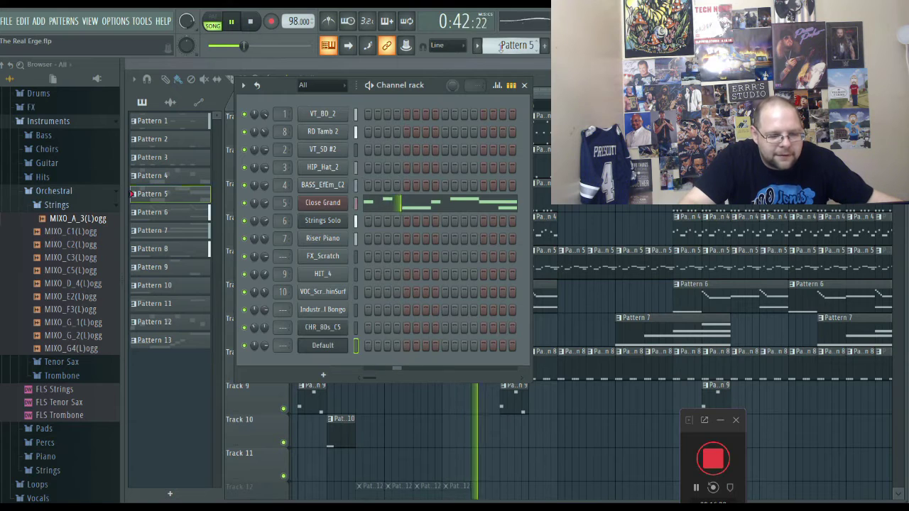
pyautogui.scroll(1, 500, 46)
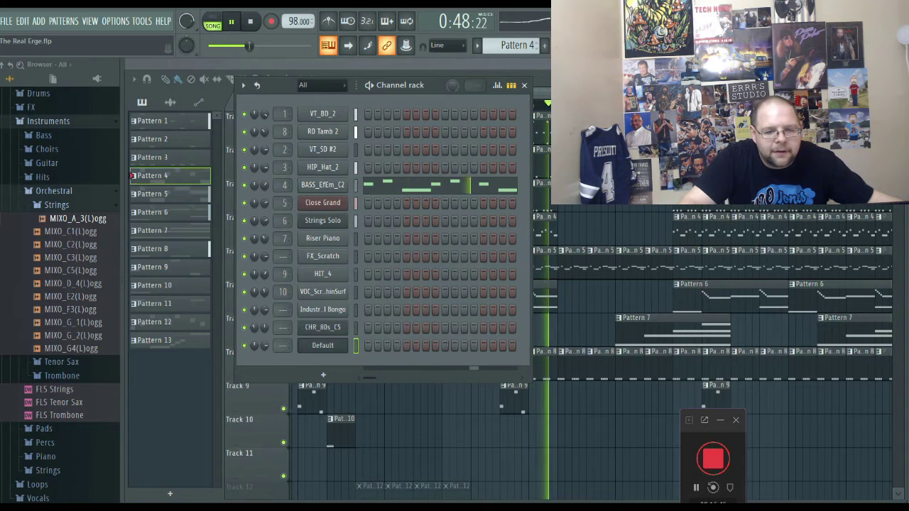
pyautogui.press('F6')
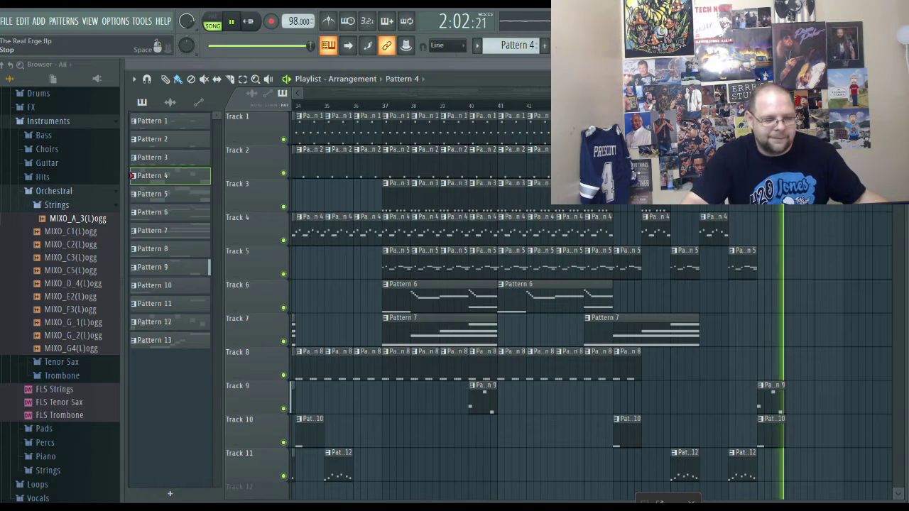
pyautogui.click(251, 22)
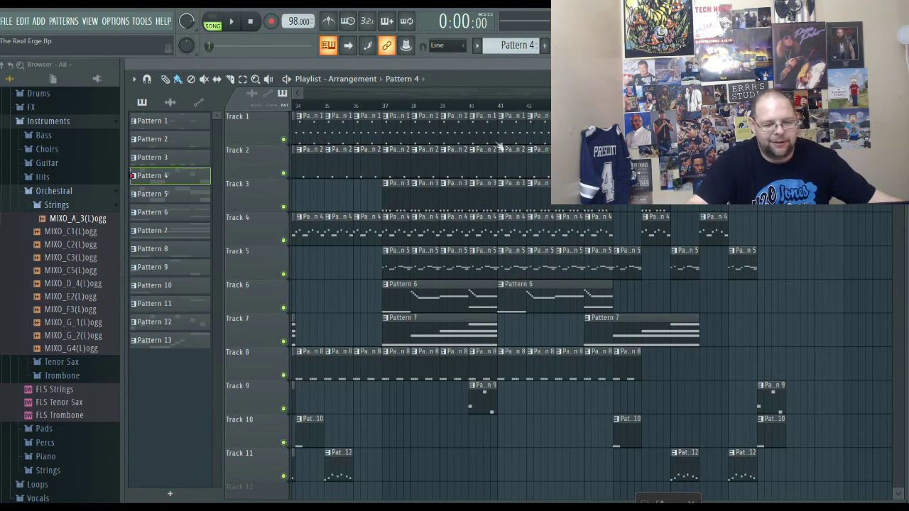
pyautogui.moveTo(781, 460)
pyautogui.moveTo(781, 460); pyautogui.dragTo(698, 291)
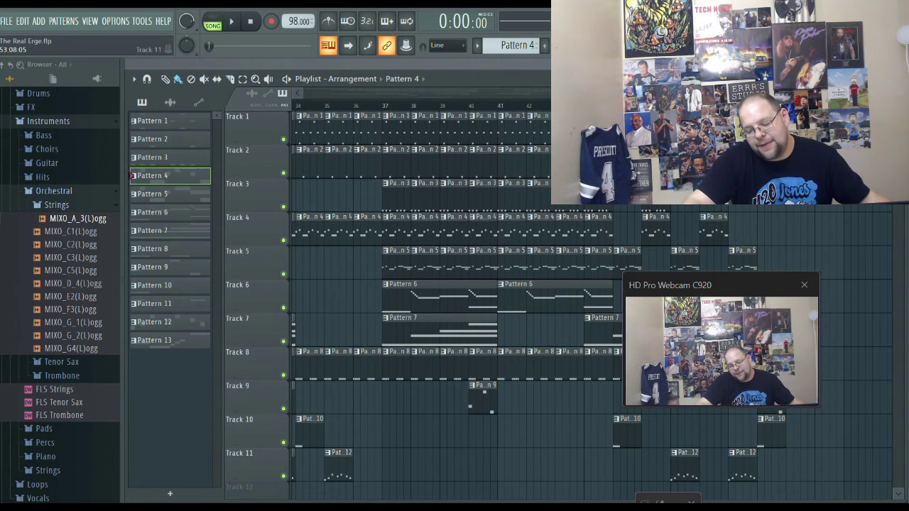
# - Check the upcoming dates in the system calendar and close it
pyautogui.press('super+alt+d')
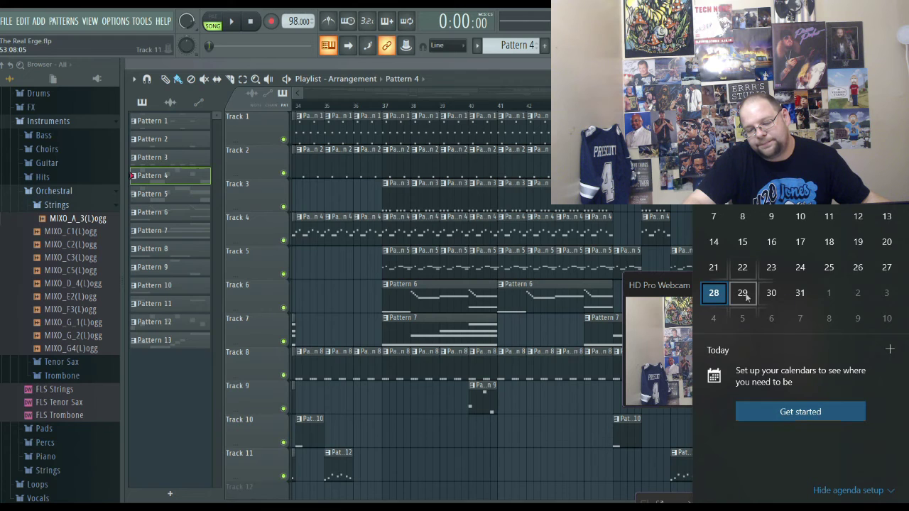
pyautogui.scroll(-1, 721, 316)
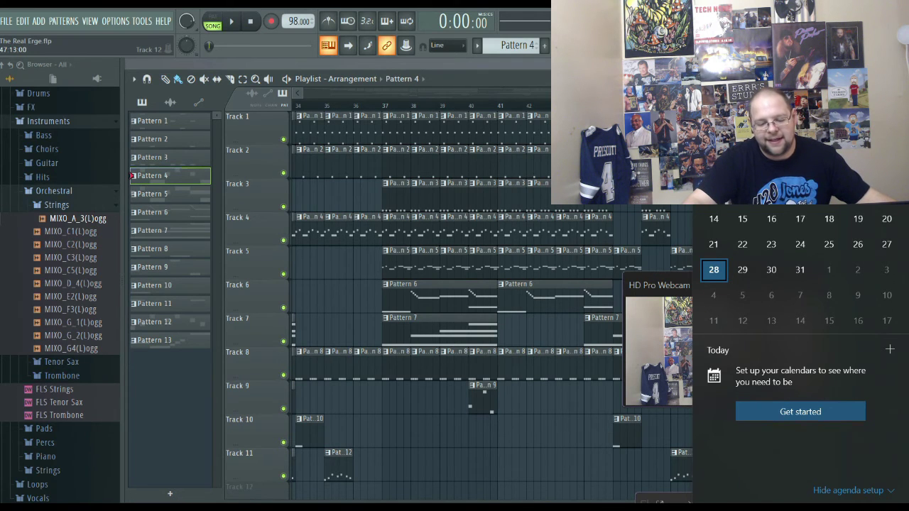
pyautogui.press('Escape')
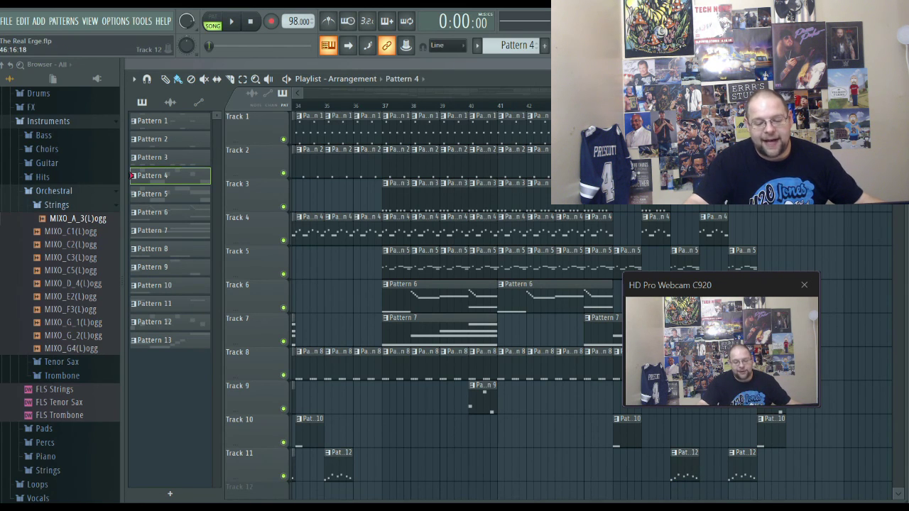
pyautogui.moveTo(666, 472); pyautogui.dragTo(612, 292)
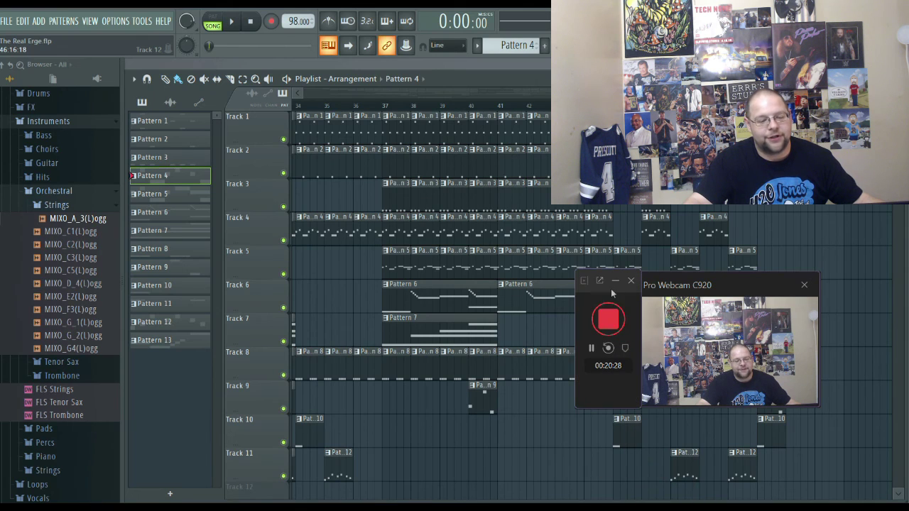